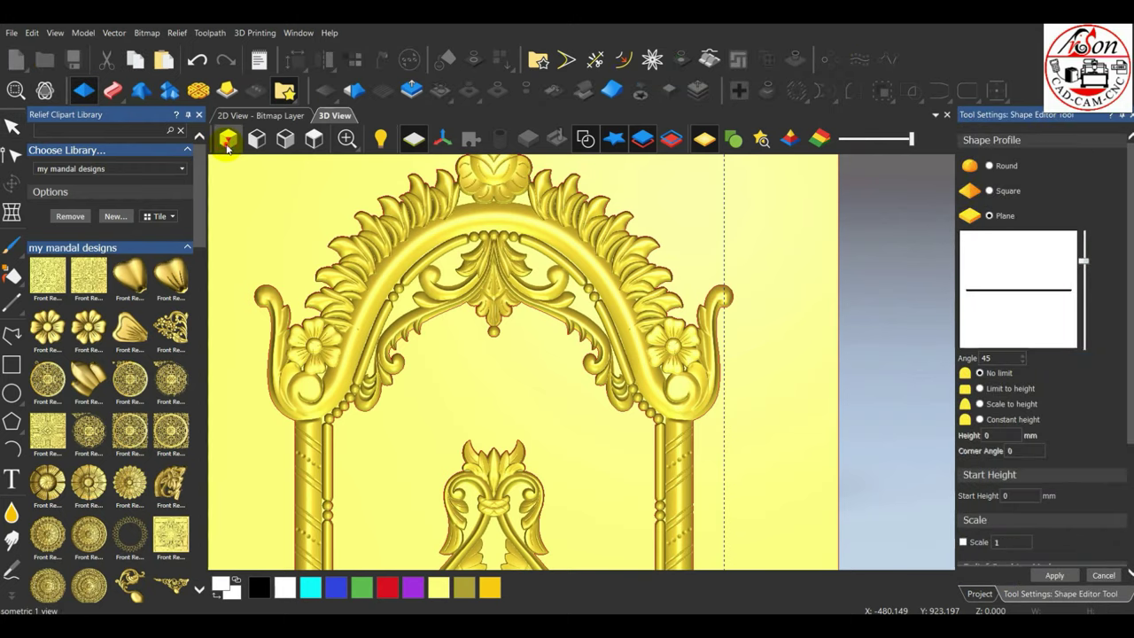
Select the ornate frame's outer outline together with the panel's rectangular border as the shape editor's vectors
left_click(990, 166)
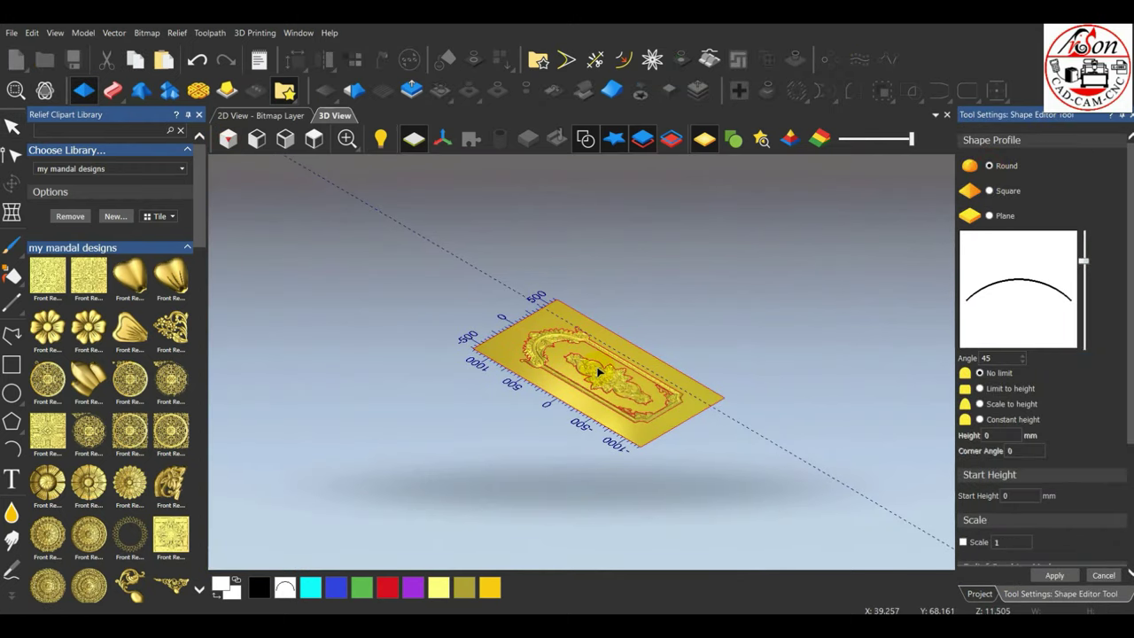
scroll(599, 373, "up", 5)
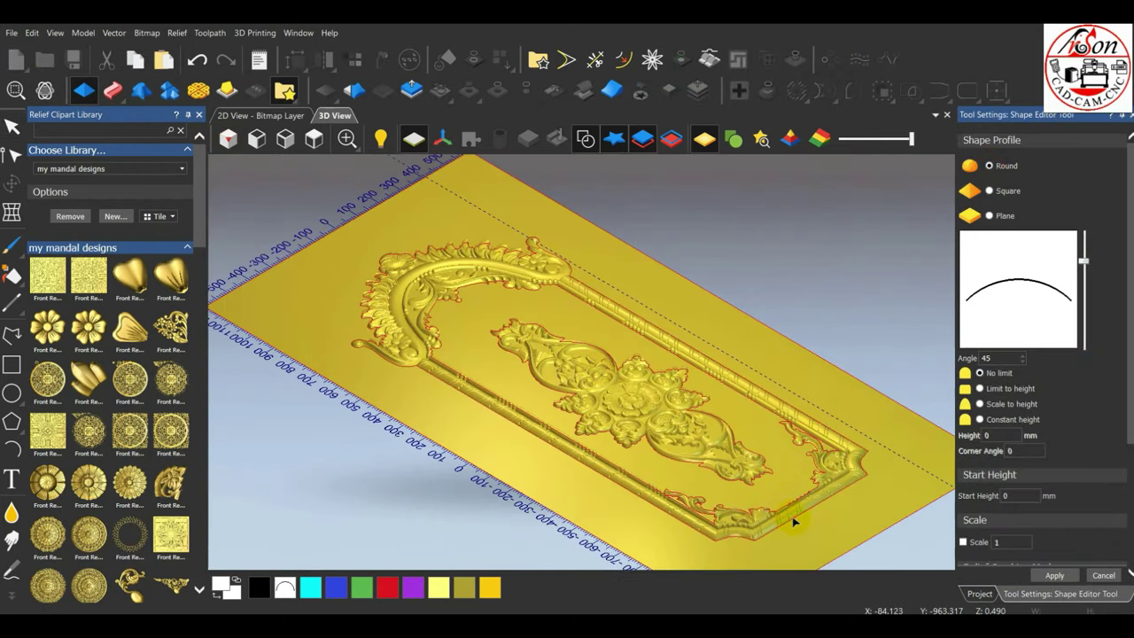
left_click(795, 524)
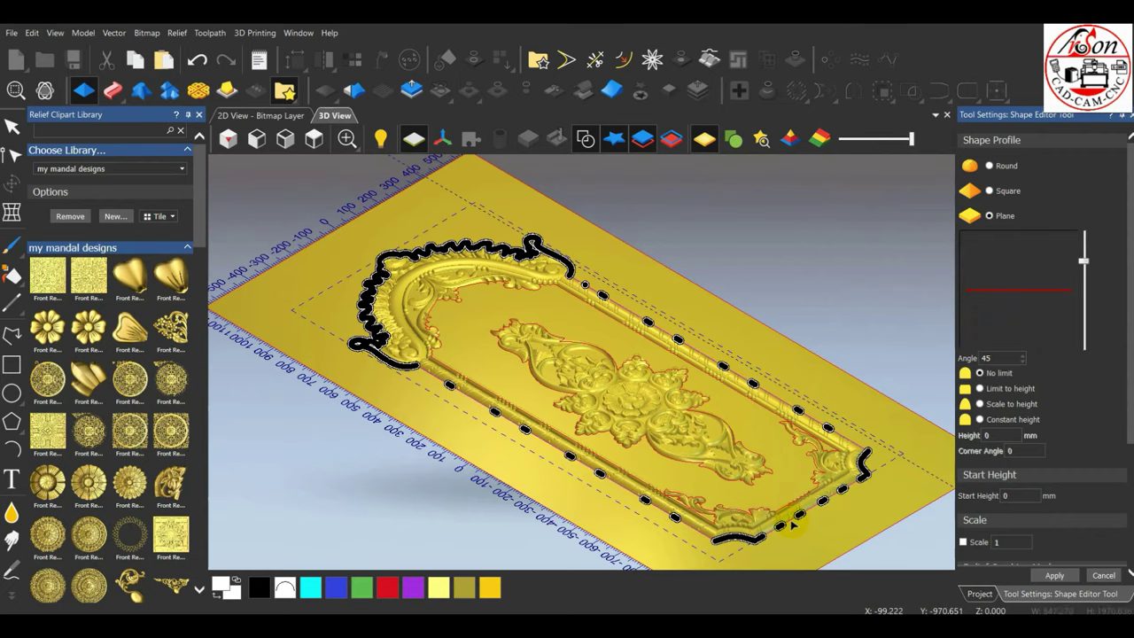
left_click(846, 555, "shift")
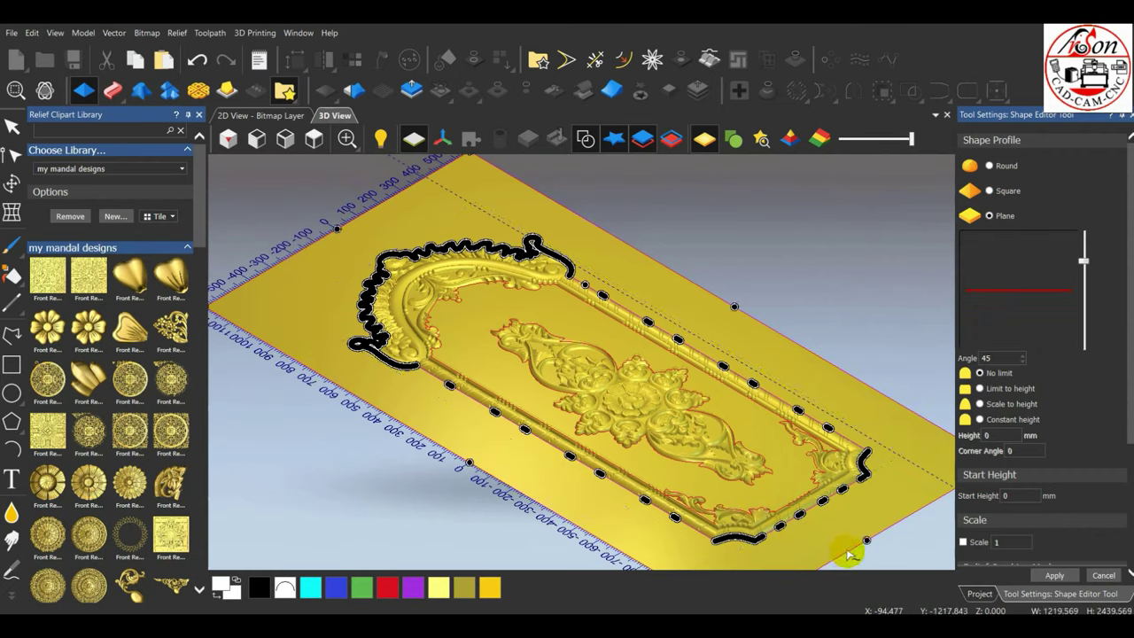
scroll(1083, 434, "down", 2)
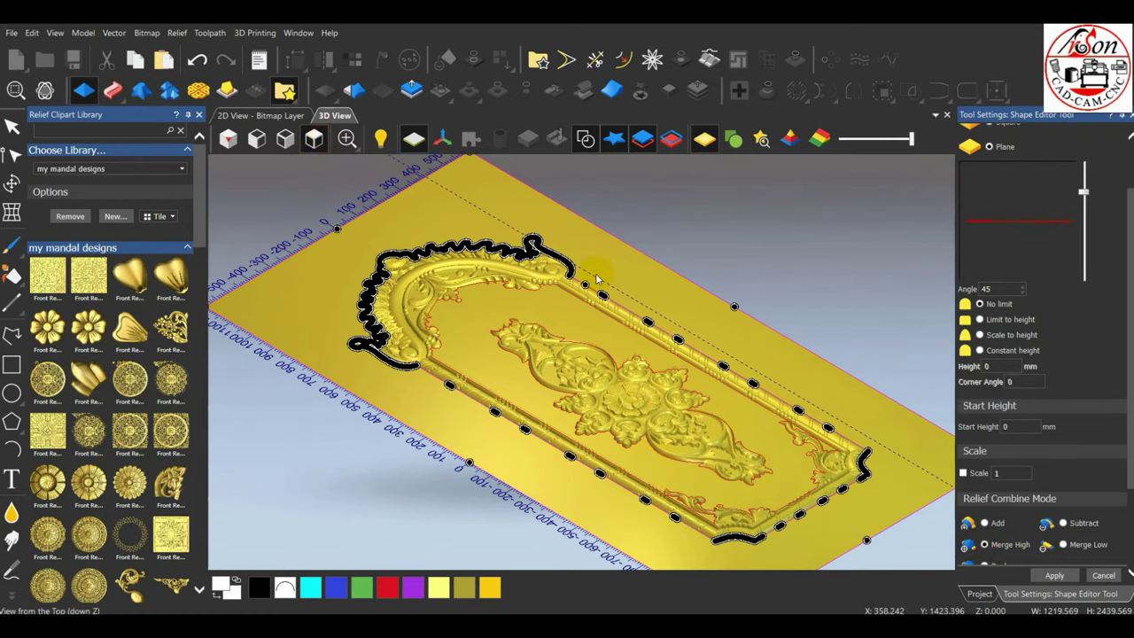
Raise the area around the frame with a round profile, 90° angle, limited to 15 mm height, combined as Merge High
scroll(624, 342, "up", 8)
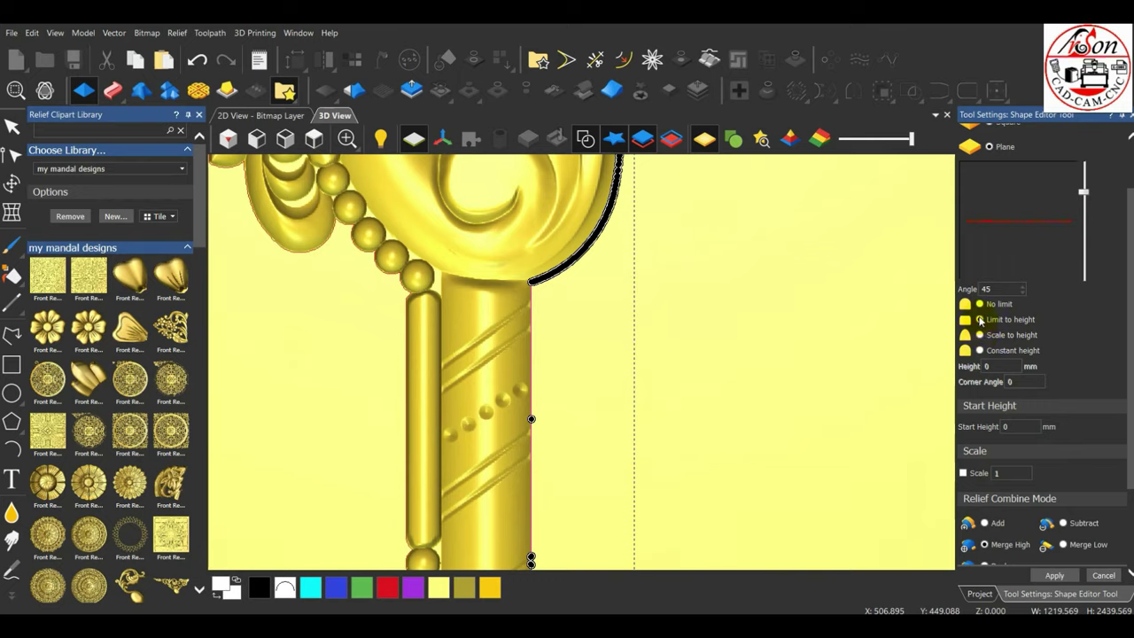
scroll(1113, 191, "up", 2)
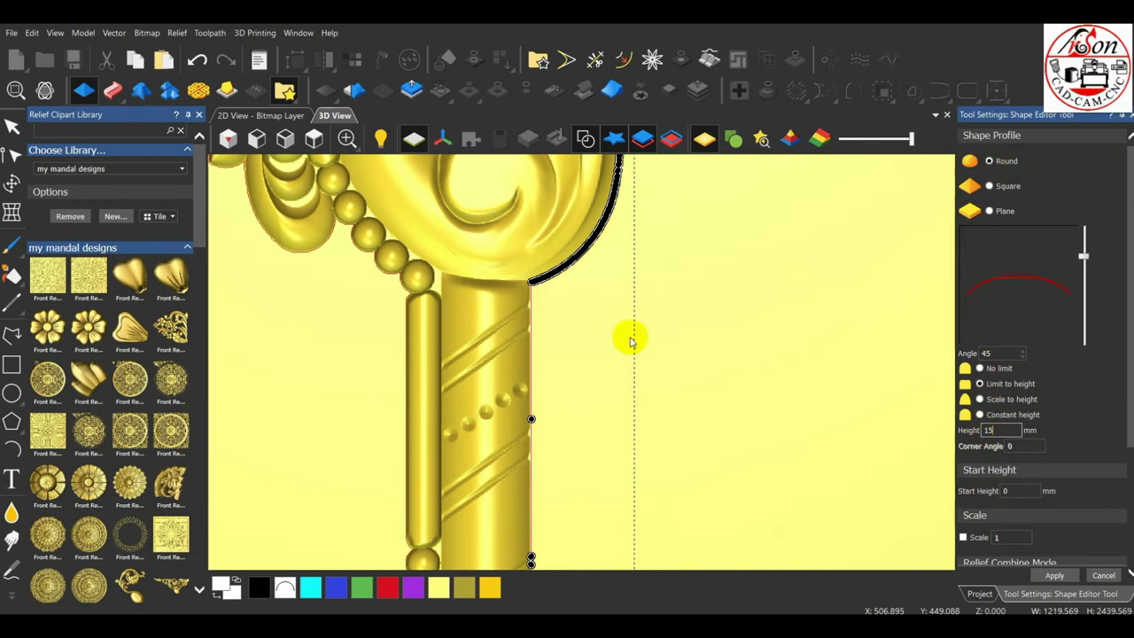
left_click_drag(1090, 244, 1085, 227)
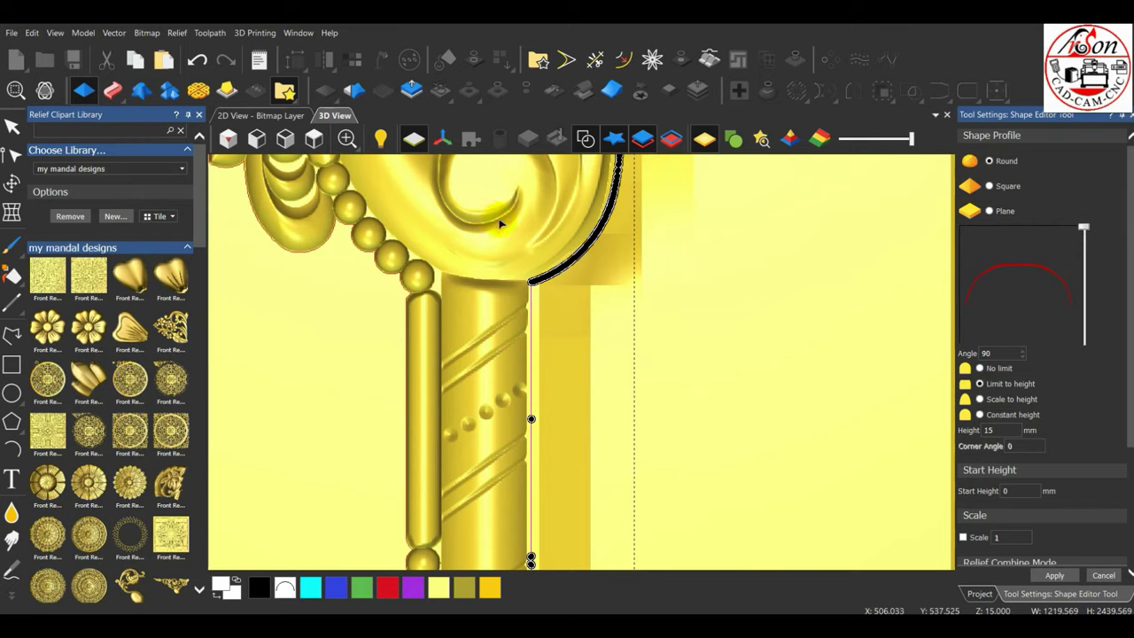
left_click(228, 140)
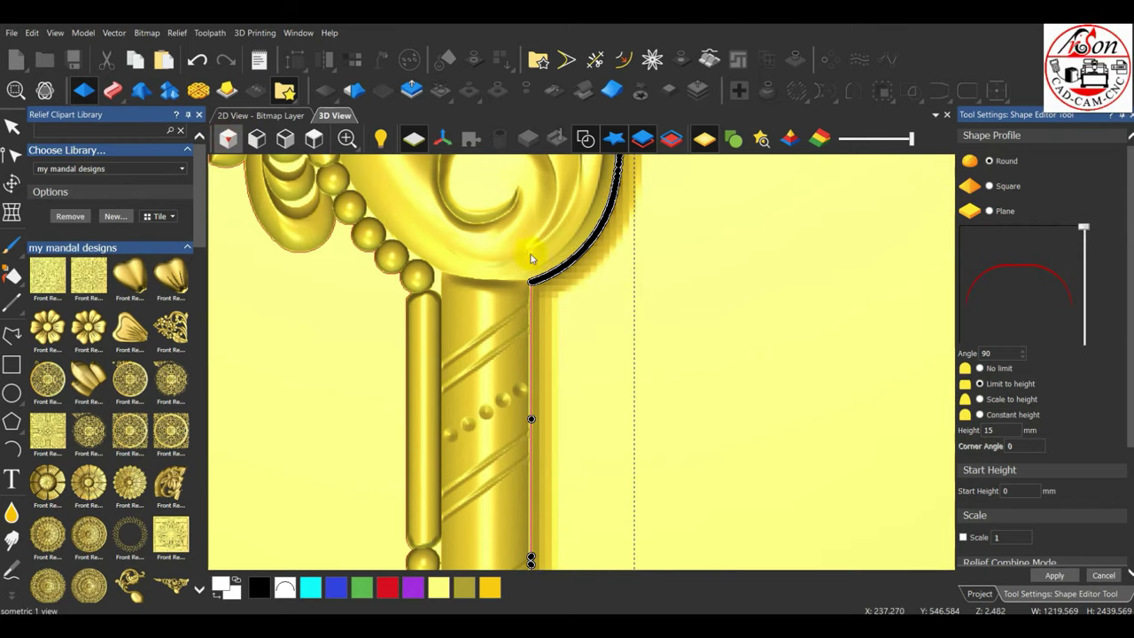
scroll(620, 282, "up", 5)
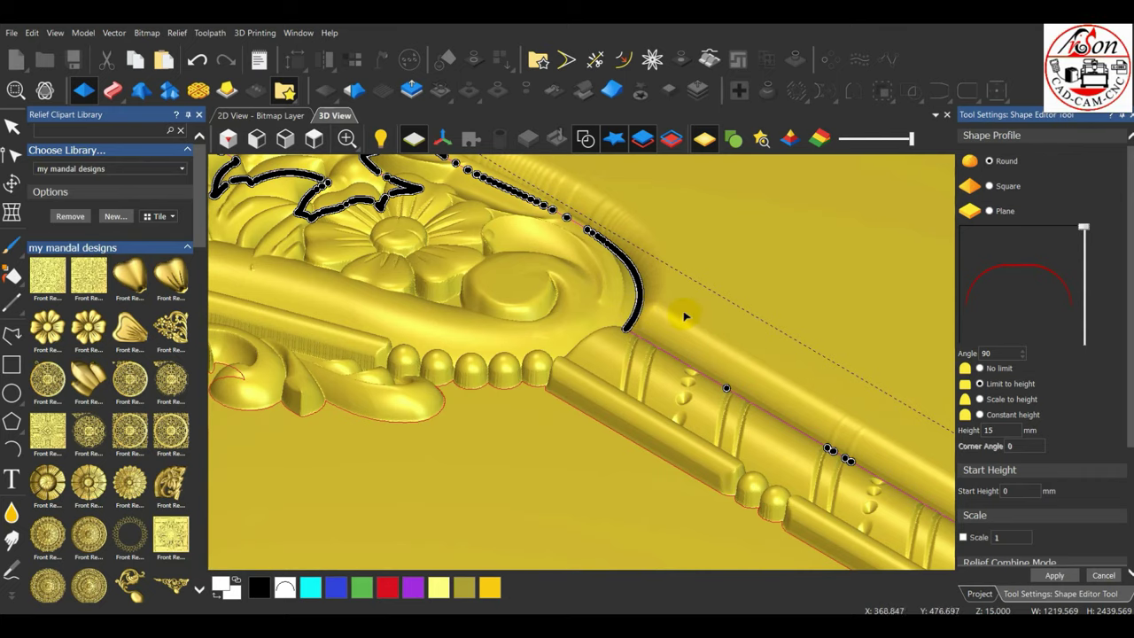
scroll(1070, 517, "down", 1)
left_click(984, 539)
left_click(1054, 575)
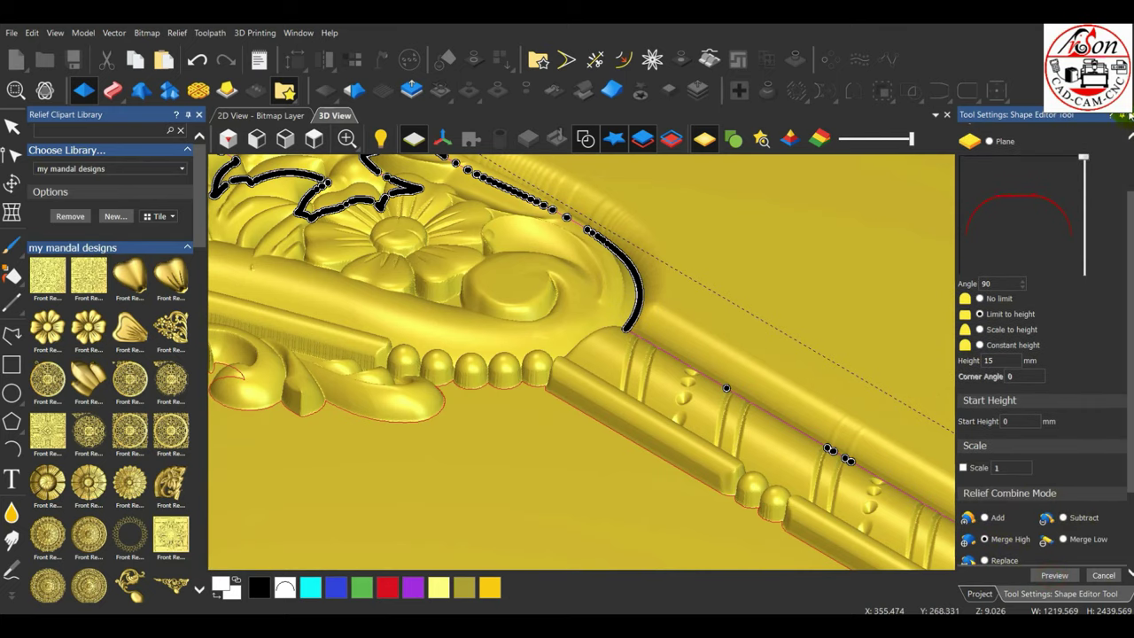
left_click(1130, 116)
Deselect the outlines, hide the vectors and examine the rounded background edge around the arch and scrolls
left_click(314, 138)
scroll(629, 331, "up", 5)
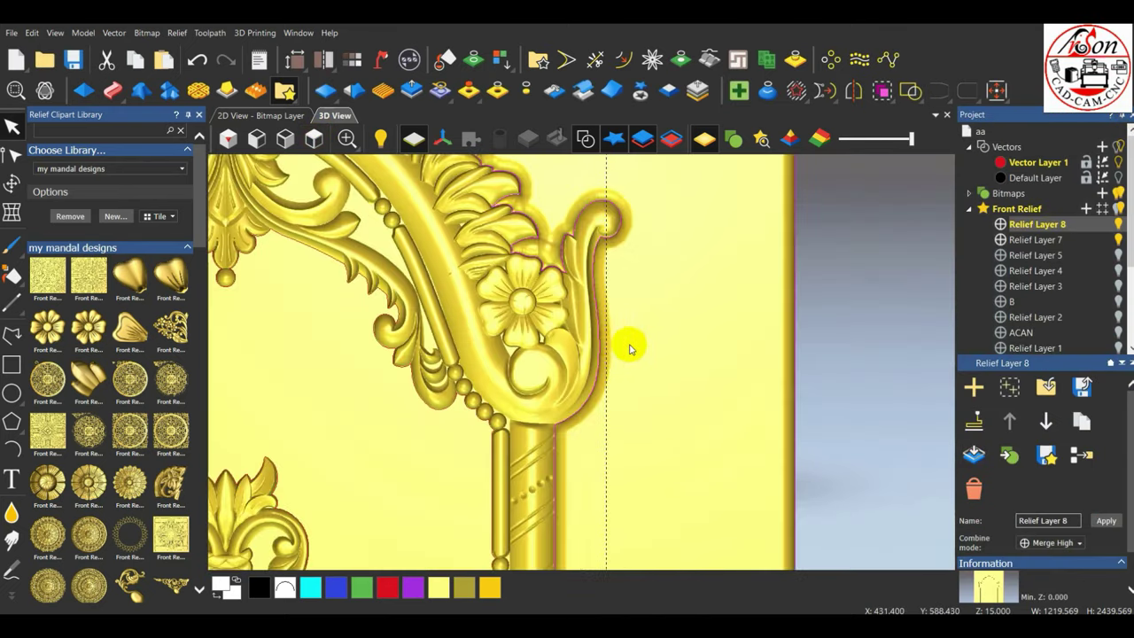
left_click(630, 345)
scroll(612, 324, "down", 4)
scroll(384, 301, "up", 2)
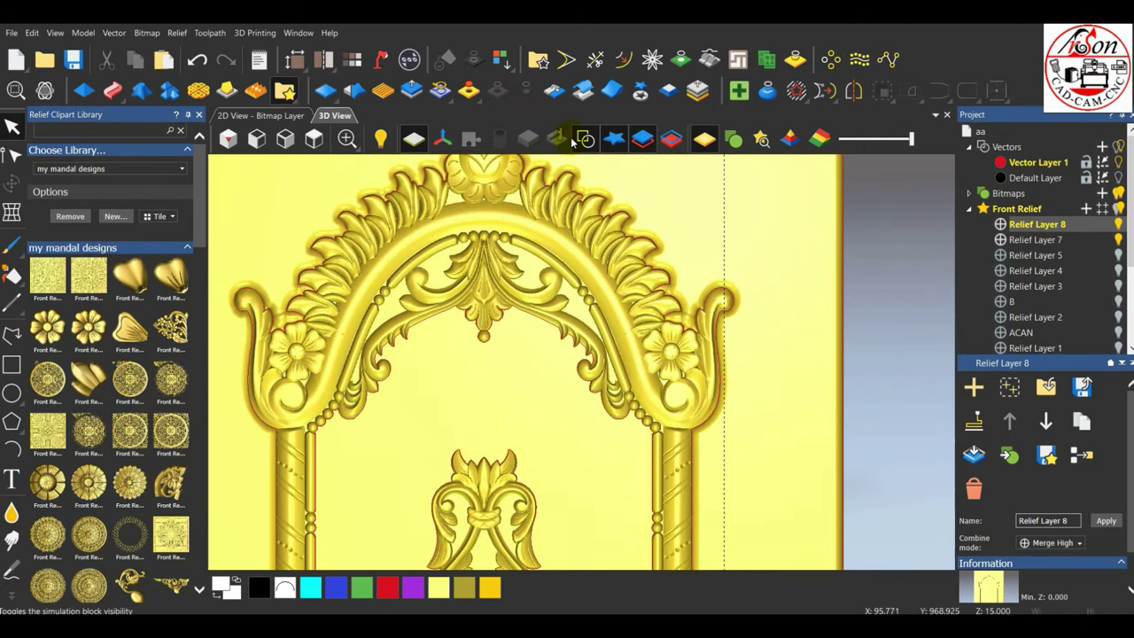
left_click(585, 138)
scroll(716, 443, "up", 1)
scroll(624, 257, "down", 4)
left_click_drag(570, 408, 757, 276)
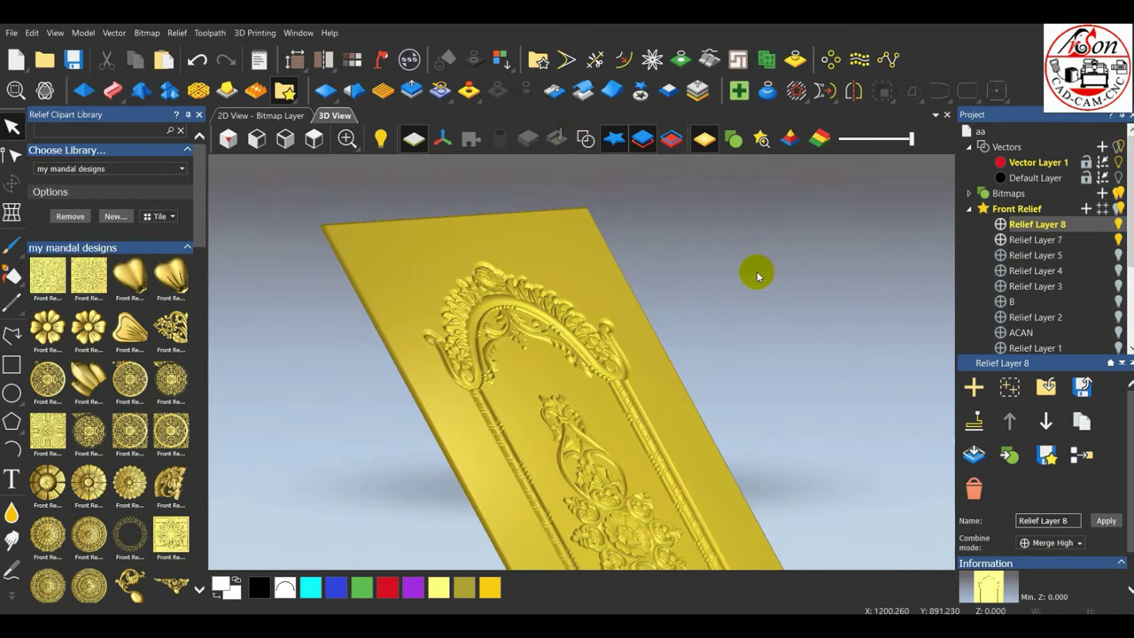
scroll(506, 373, "up", 6)
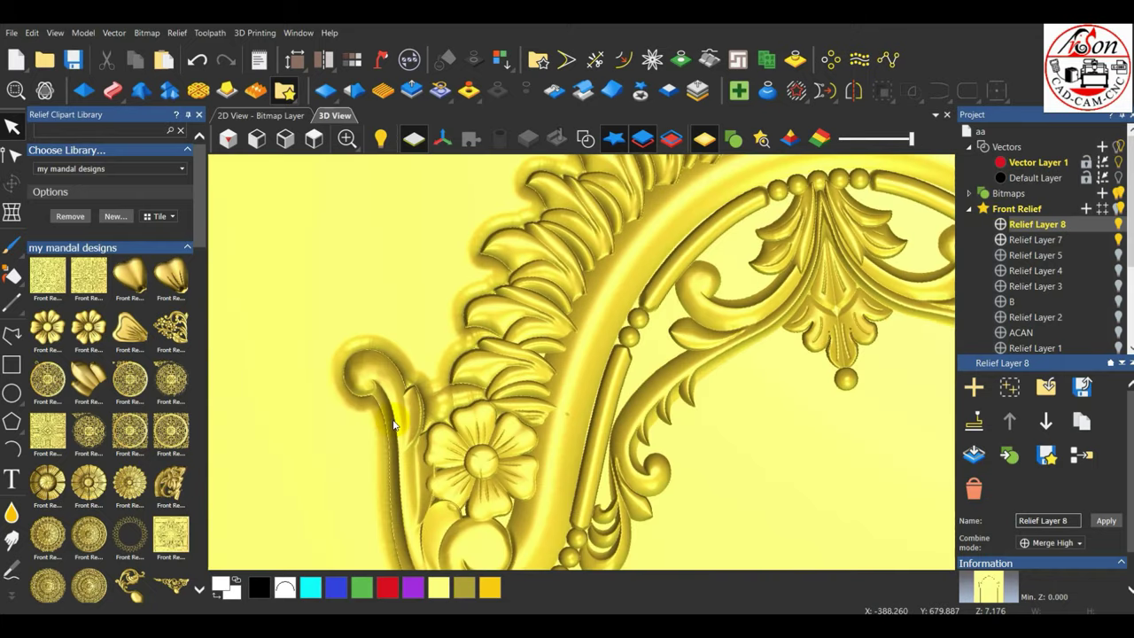
Undo the last background shape and reapply the round profile at 90° limited to 15 mm, inspecting the scroll's edge
left_click(196, 60)
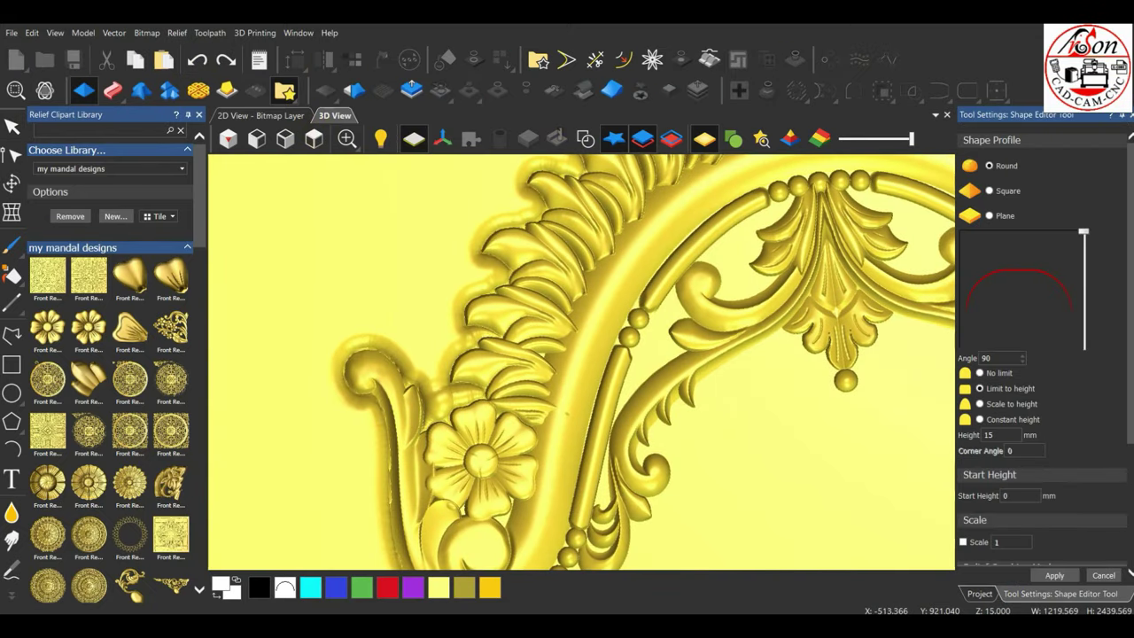
key("Escape")
left_click(313, 138)
scroll(647, 289, "up", 7)
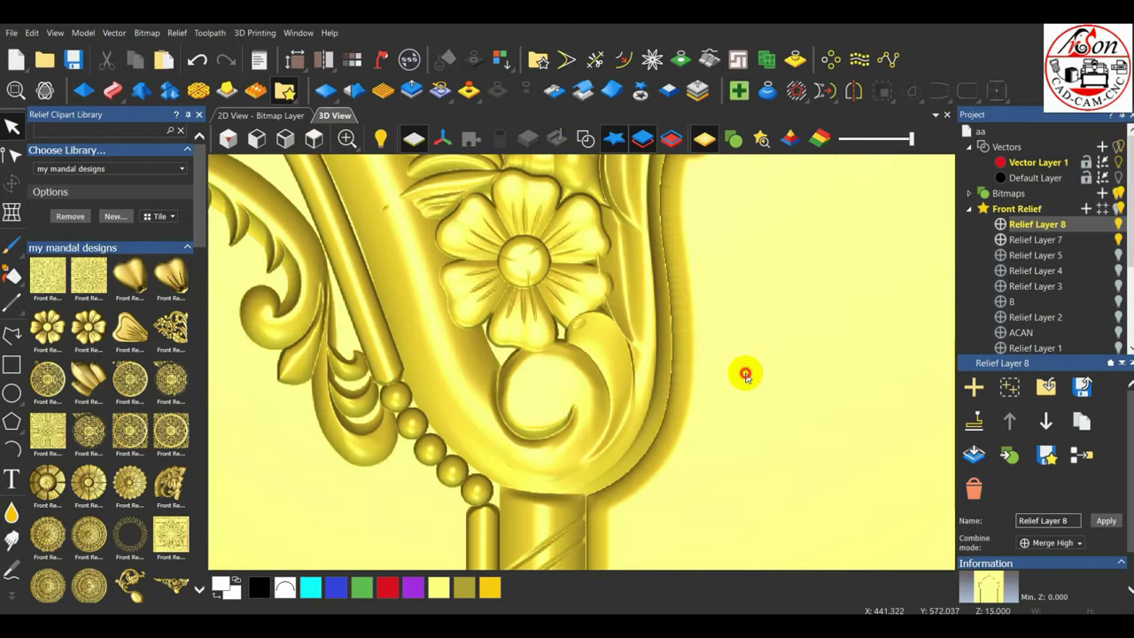
scroll(745, 373, "down", 4)
scroll(633, 331, "up", 3)
Smooth the raised background around the outer frame with a round sculpting brush of 187 pixels radius at 68% strength
left_click(12, 512)
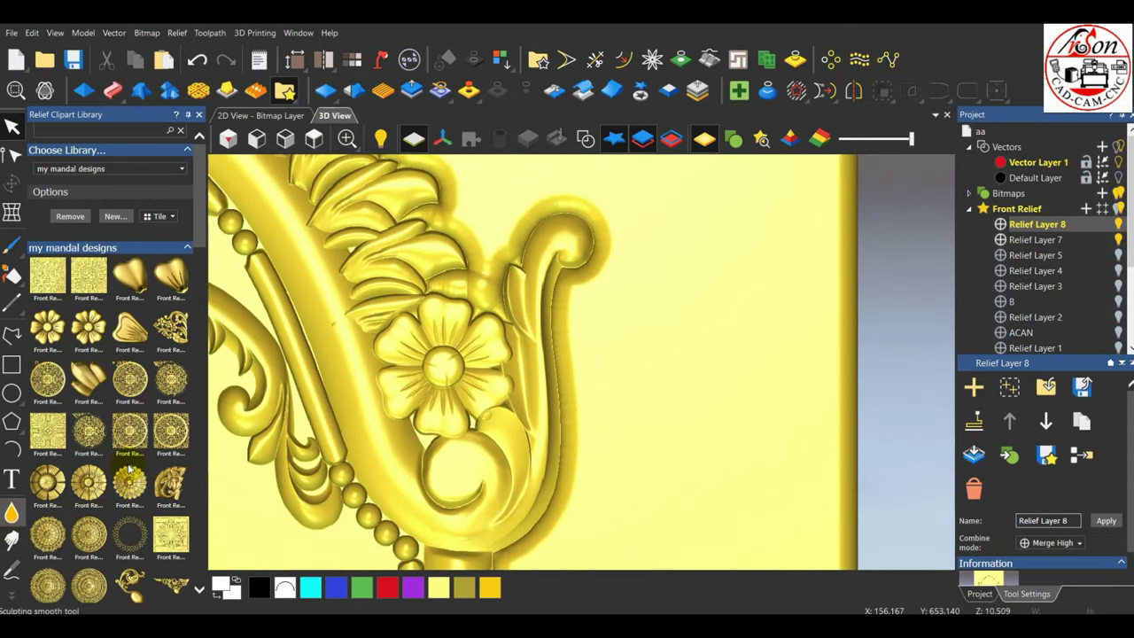
left_click_drag(1011, 285, 1016, 284)
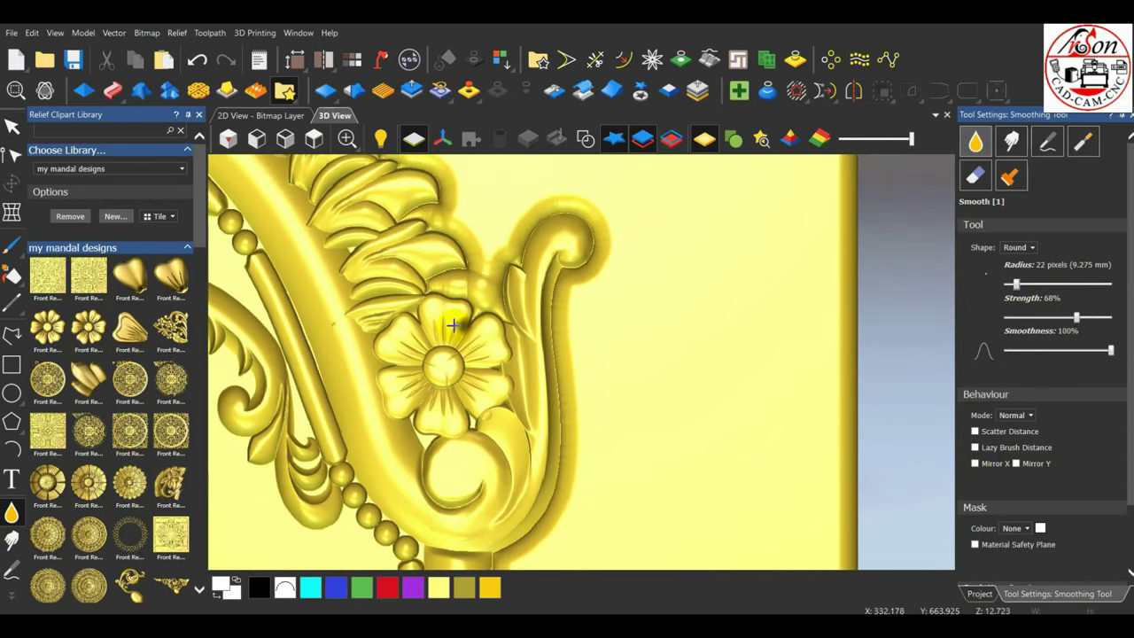
scroll(451, 325, "up", 3)
left_click(1071, 286)
mouse_move(502, 241)
left_mouse_down()
mouse_move(537, 246)
mouse_move(528, 324)
mouse_move(714, 333)
left_mouse_up()
scroll(714, 332, "down", 3)
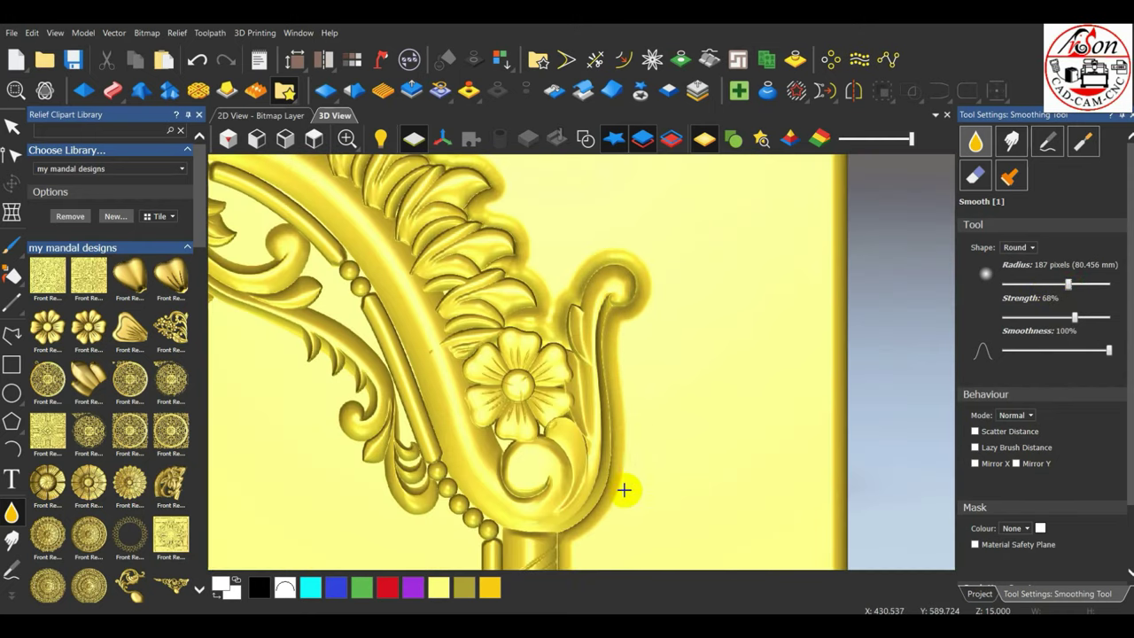
scroll(596, 372, "down", 3)
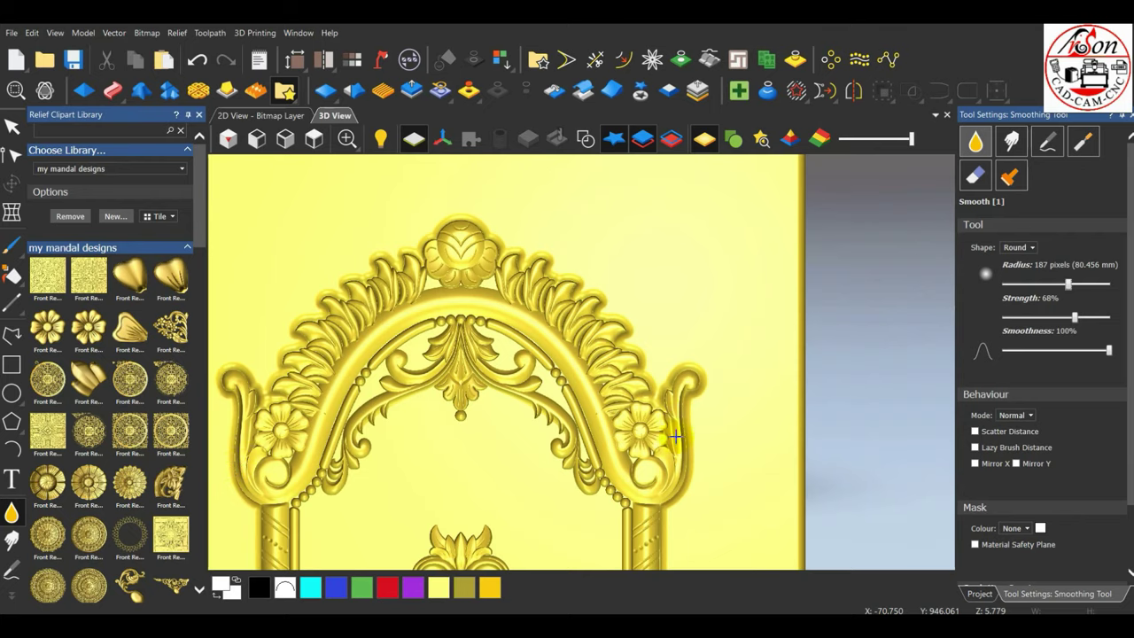
scroll(638, 339, "down", 5)
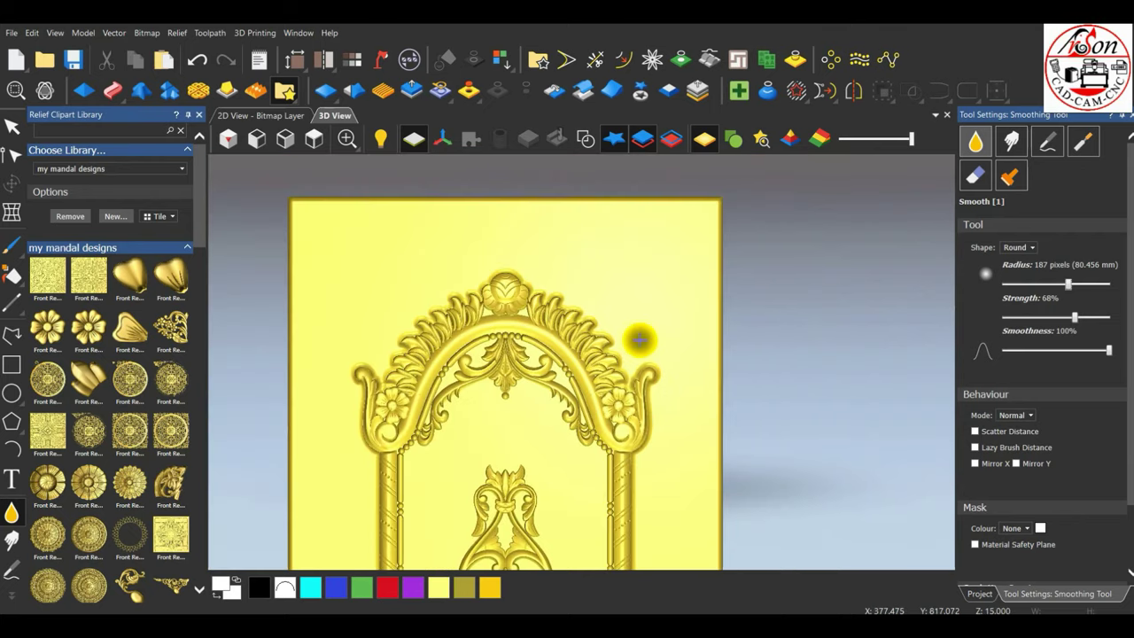
scroll(552, 450, "up", 6)
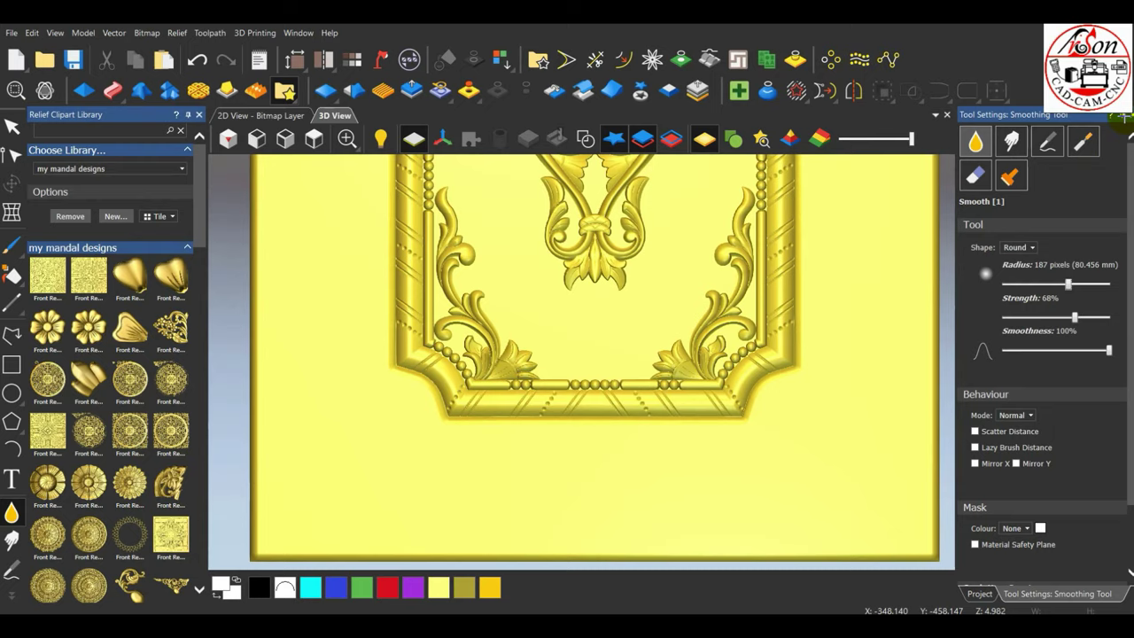
scroll(581, 362, "down", 10)
scroll(582, 348, "up", 10)
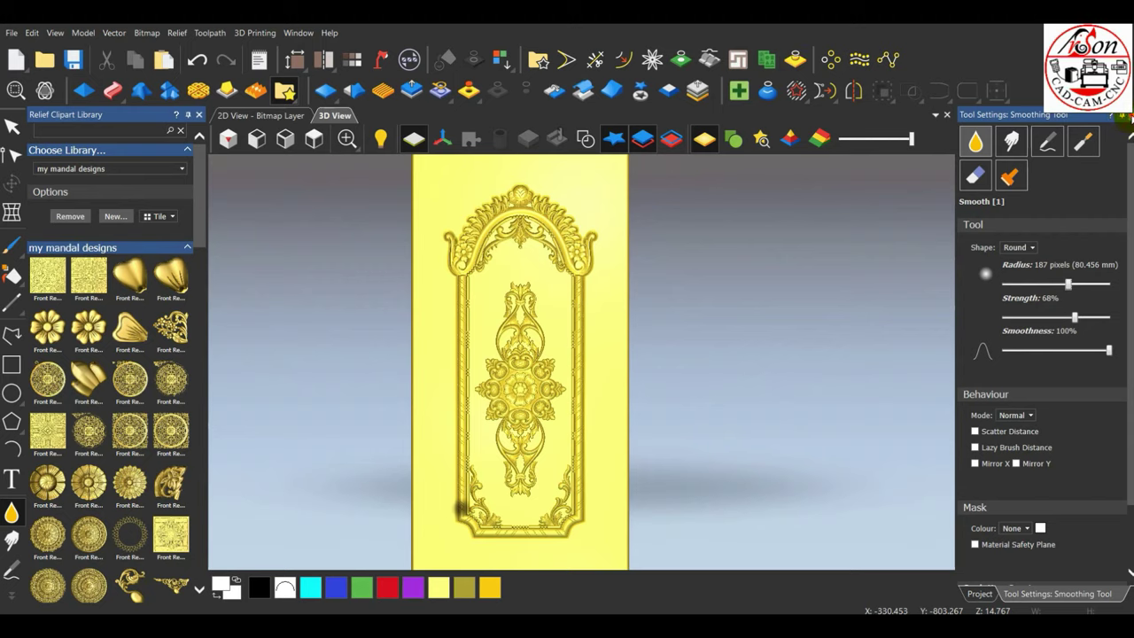
left_click(1127, 116)
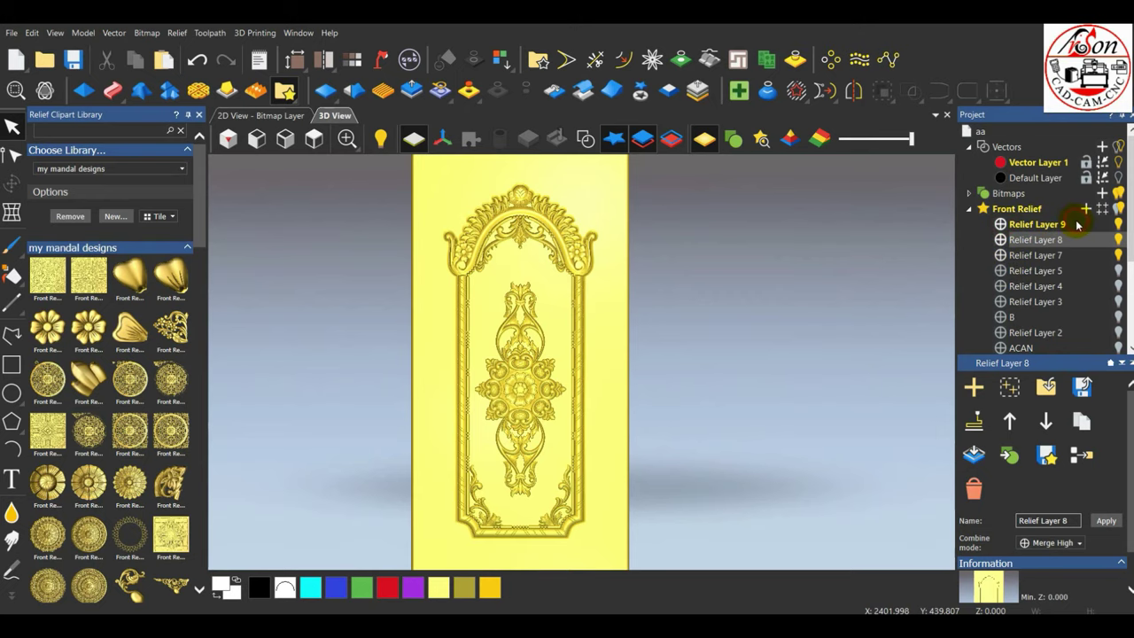
Activate Relief Layer 9 and open the shape editor on the central ornament's outline and the frame's inner outline
left_click(1073, 225)
scroll(528, 274, "up", 3)
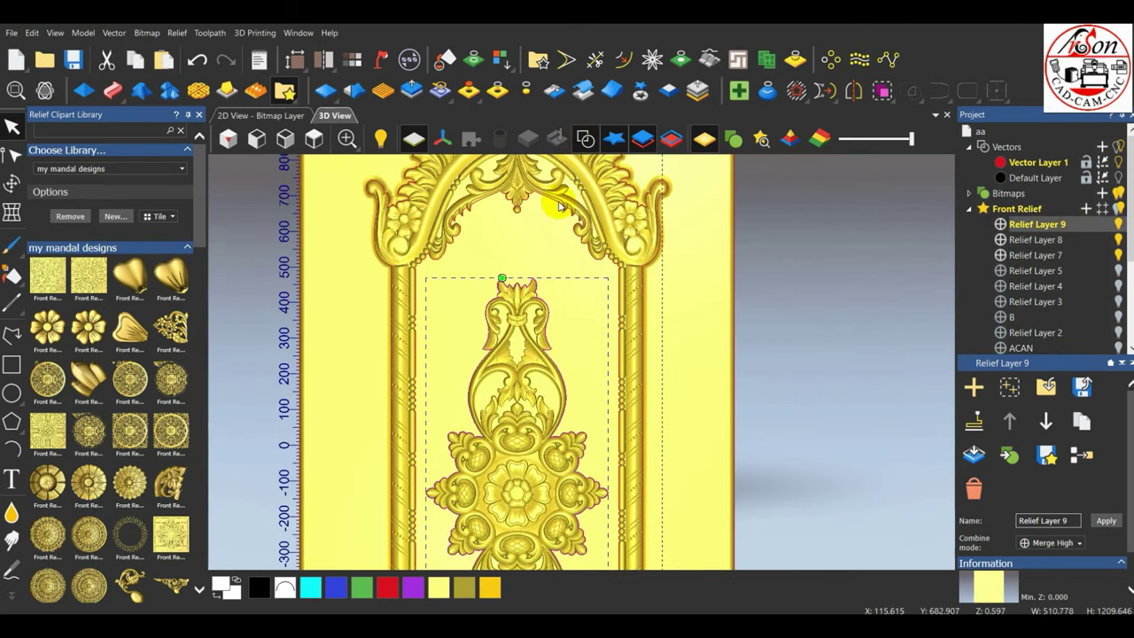
left_click(83, 90)
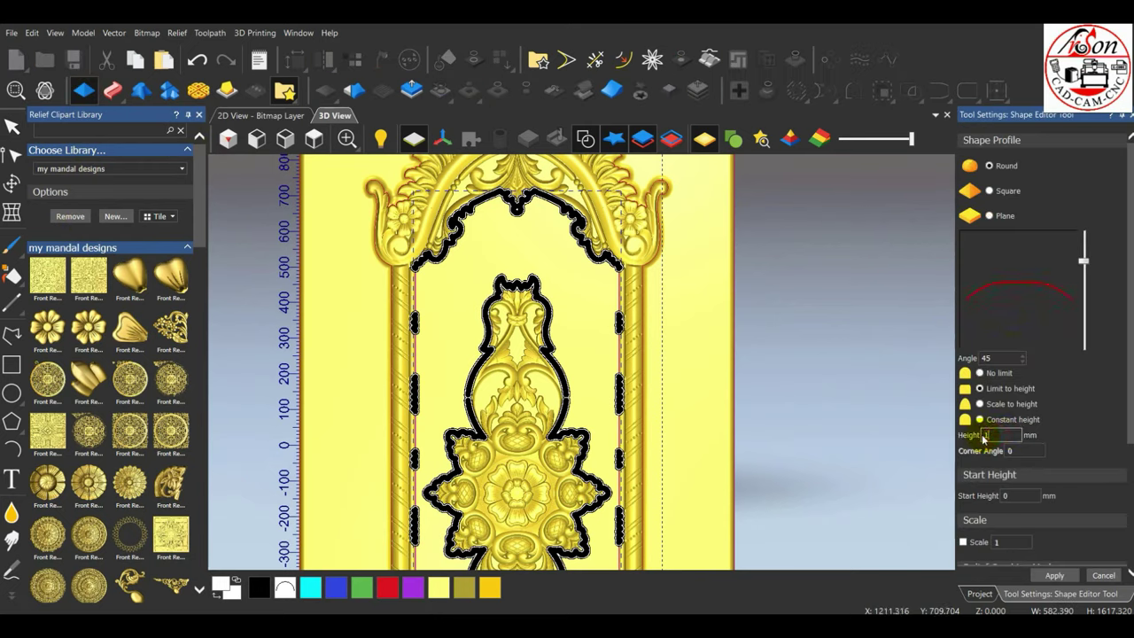
left_click(228, 138)
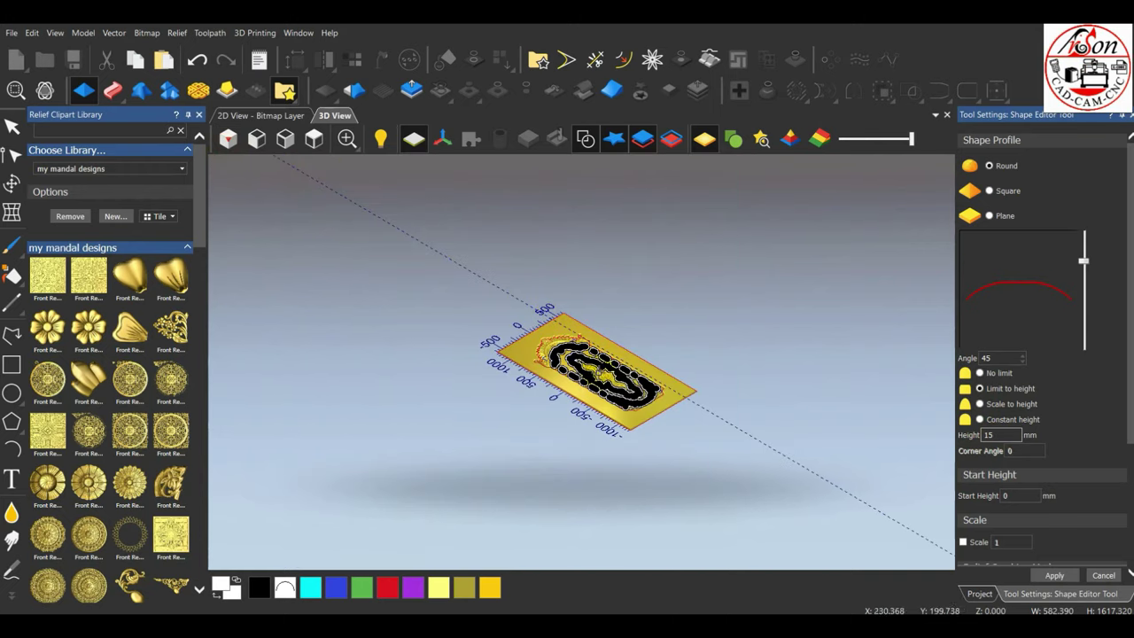
scroll(476, 317, "up", 3)
scroll(493, 388, "up", 5)
scroll(1015, 465, "down", 2)
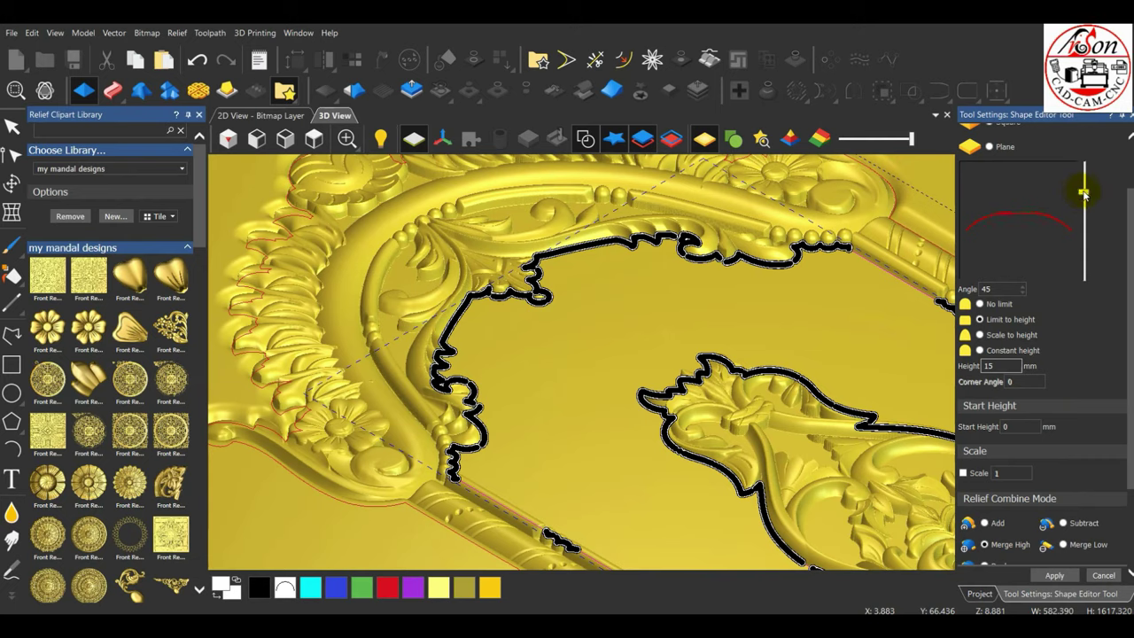
scroll(479, 308, "up", 3)
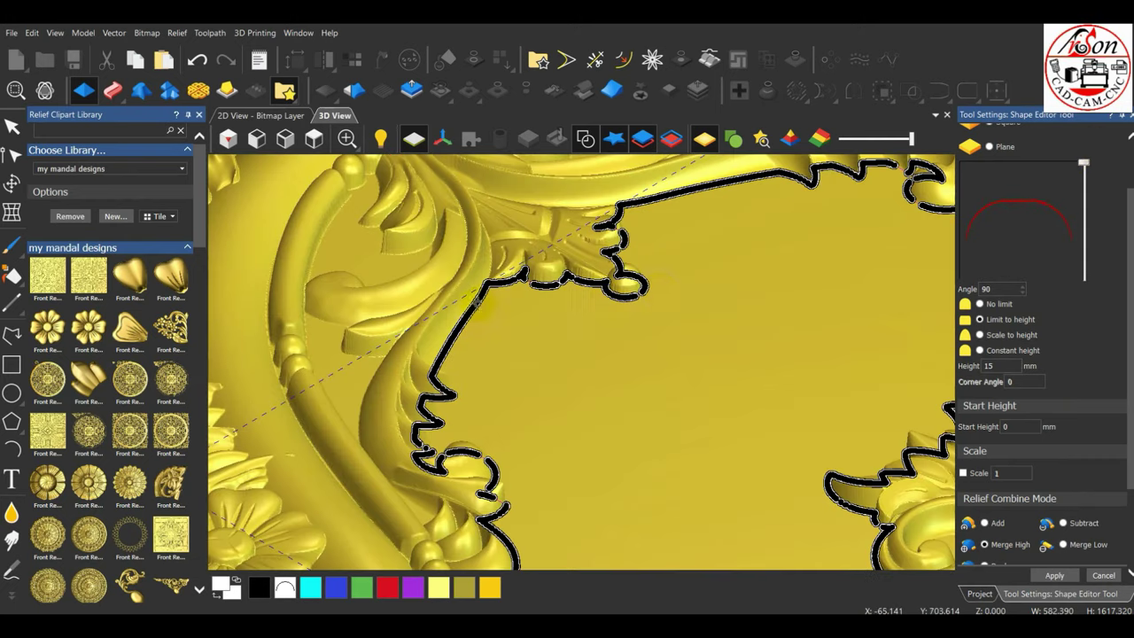
left_click(1128, 116)
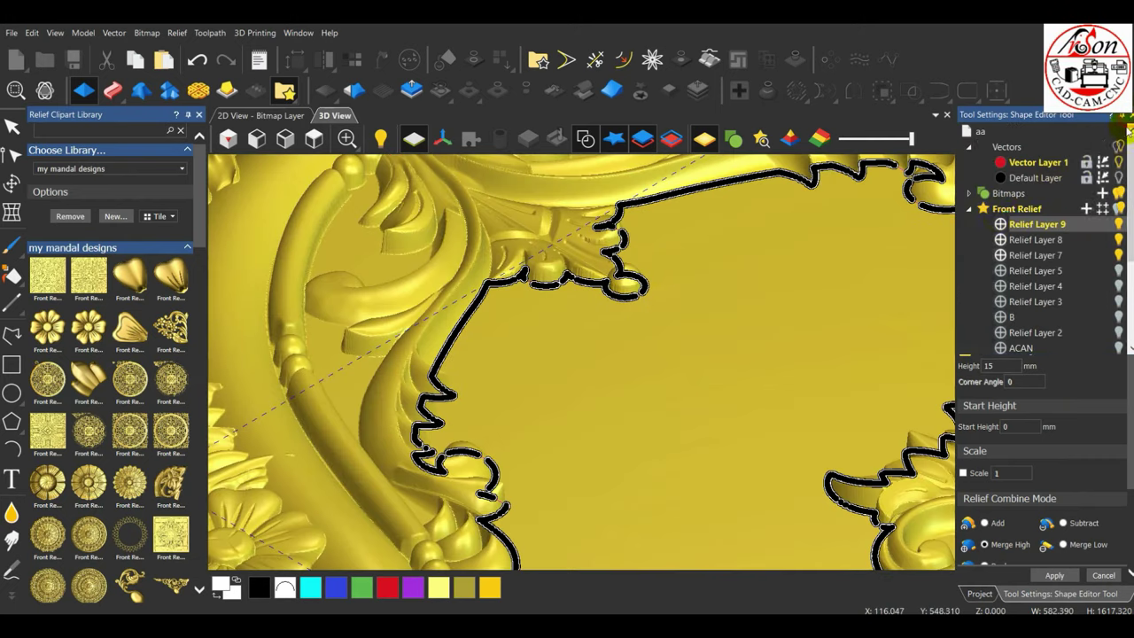
left_click(782, 258)
Reselect the central ornament's outline and the frame's inner outline, and apply a round shape profile at 90° limited to 15 mm height
left_click(640, 296)
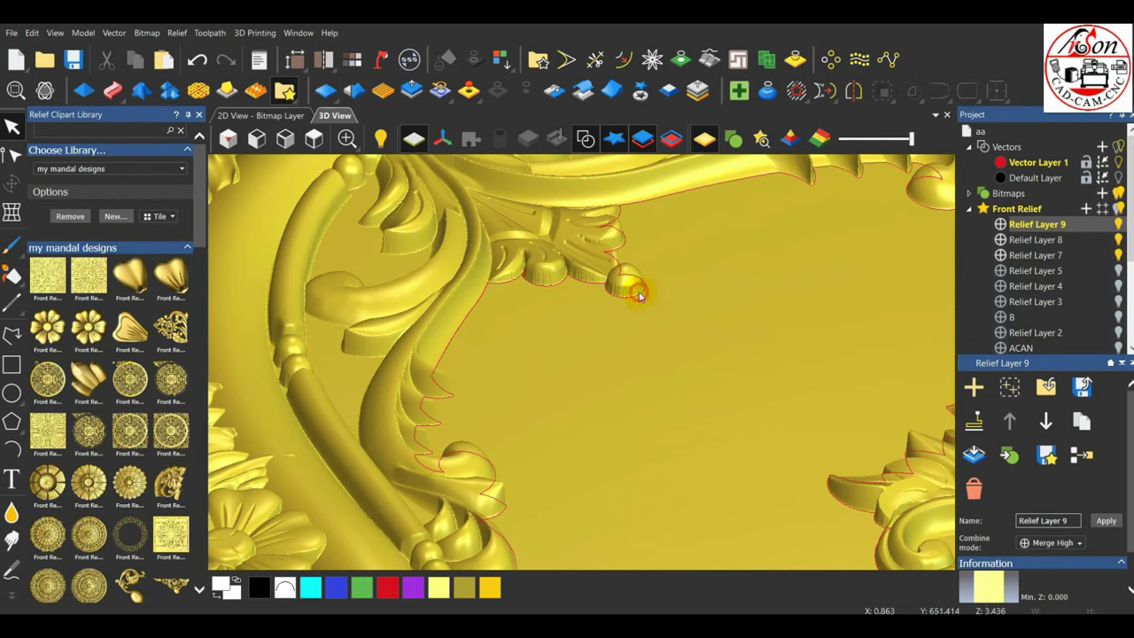
left_click(889, 479)
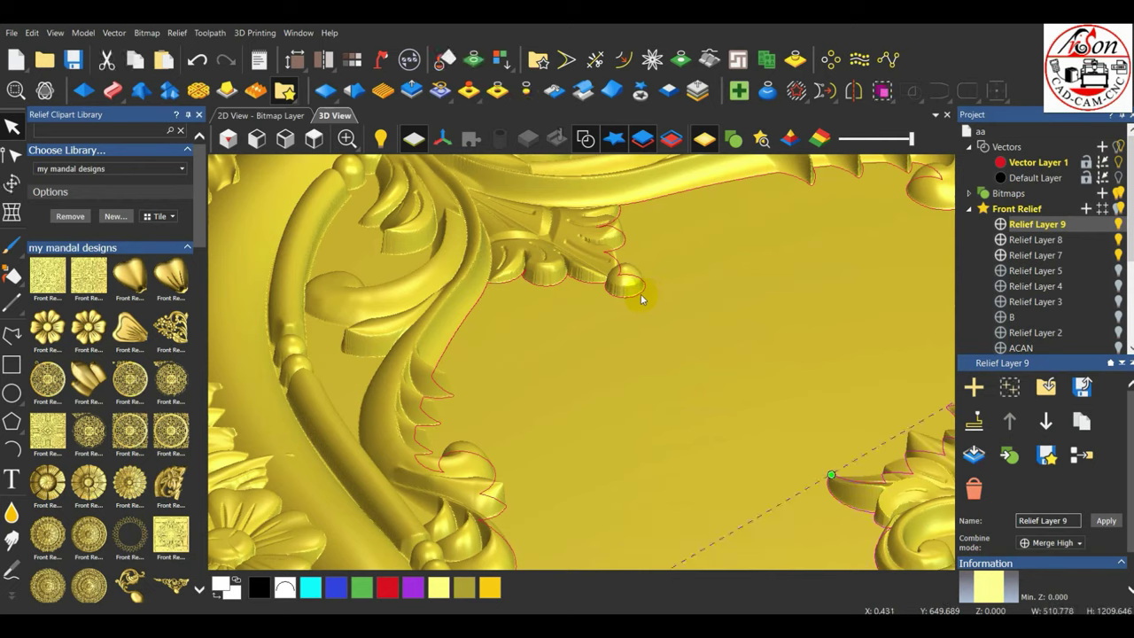
left_click(640, 292, "shift")
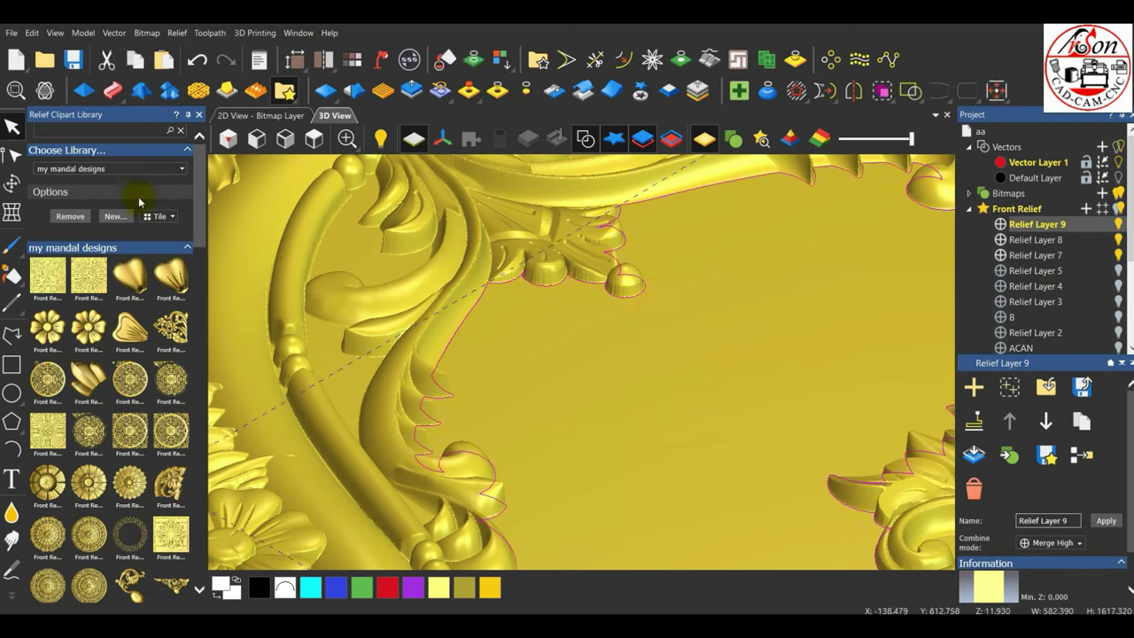
left_click(80, 94)
left_click(80, 92)
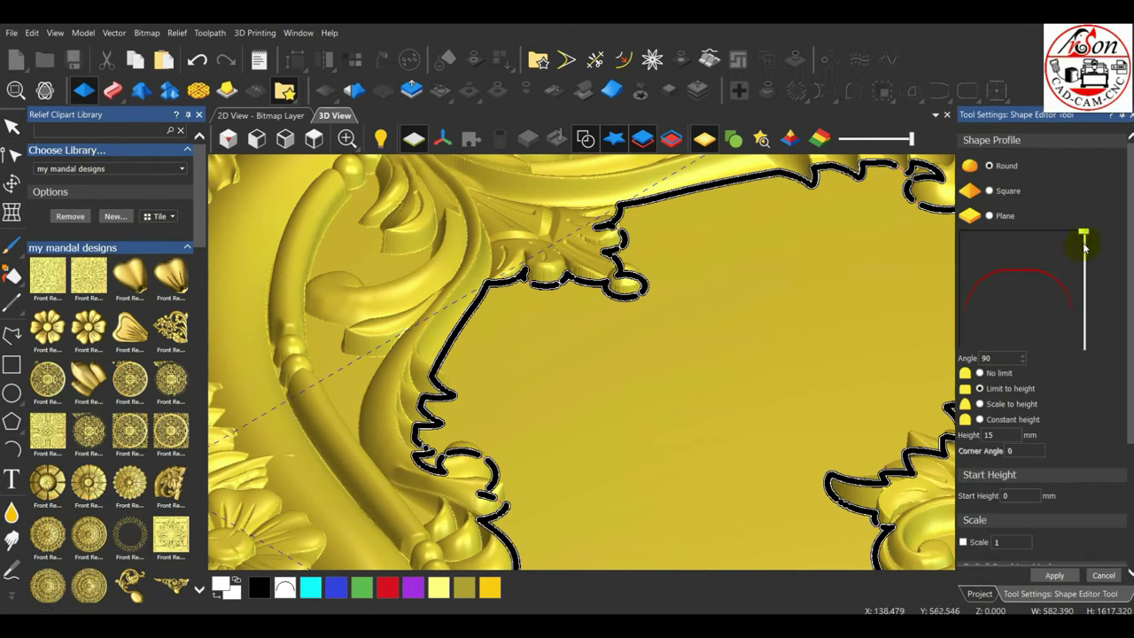
left_click_drag(1083, 205, 1083, 228)
scroll(1081, 448, "down", 1)
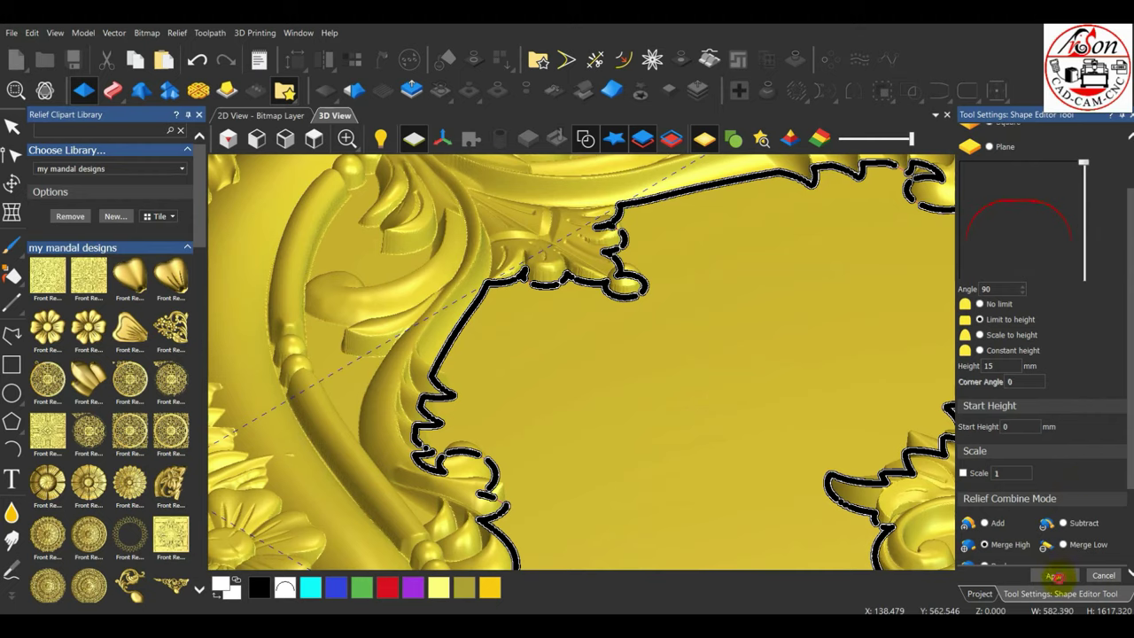
left_click(1055, 577)
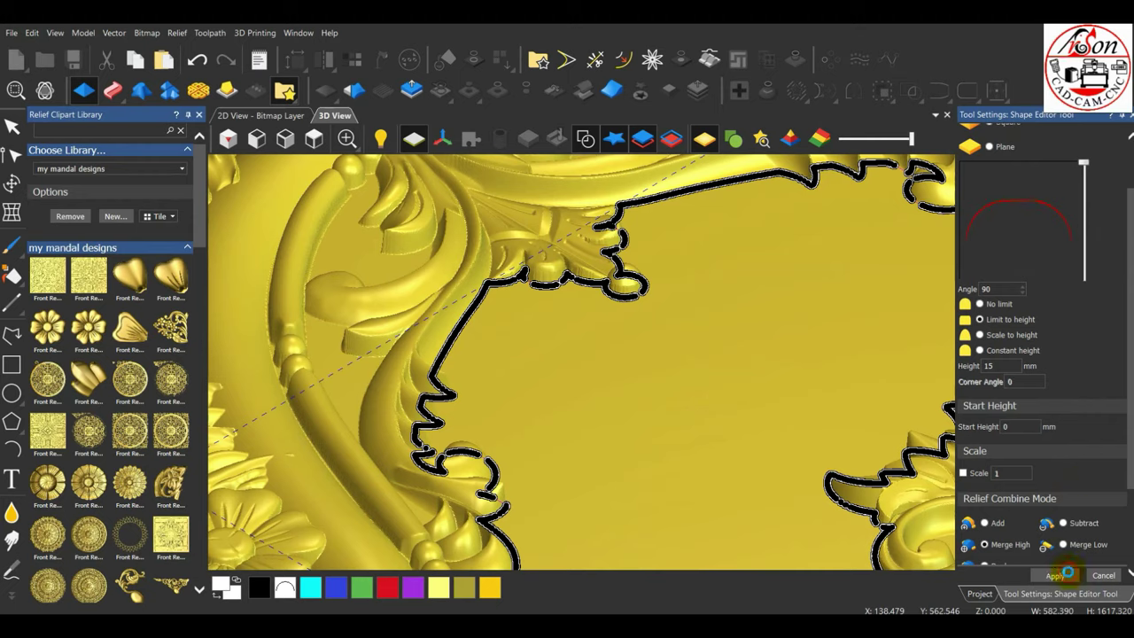
left_click(1128, 115)
left_click(314, 138)
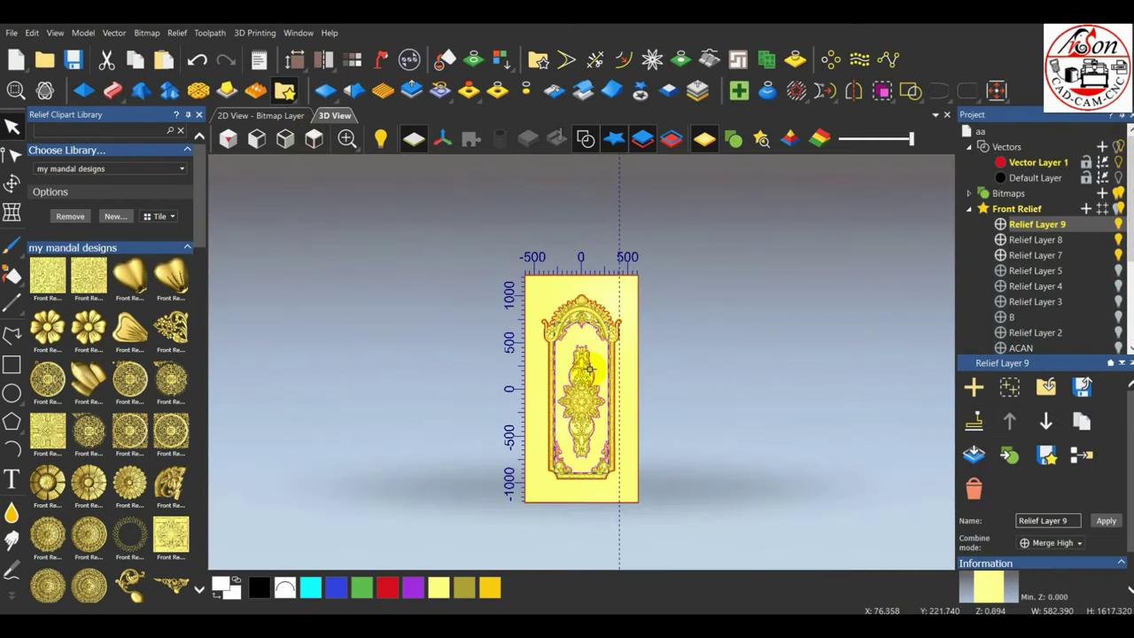
Build the round background between the frame's inner outline and the central ornament at 90°, limited to 15 mm, and inspect the panel from above
scroll(589, 362, "up", 4)
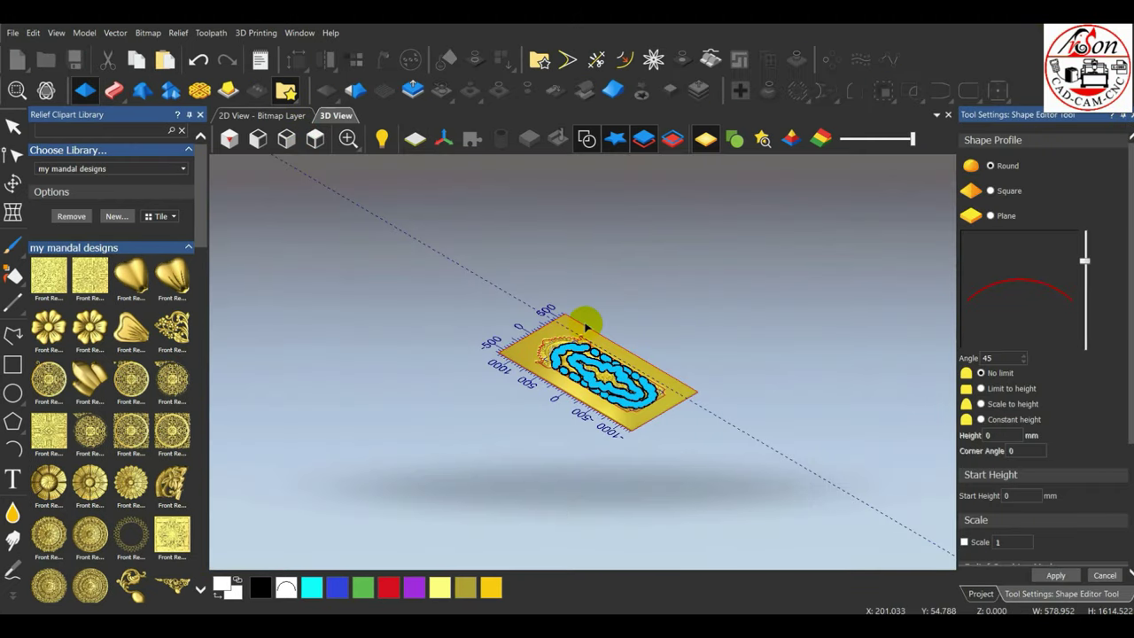
scroll(567, 348, "up", 5)
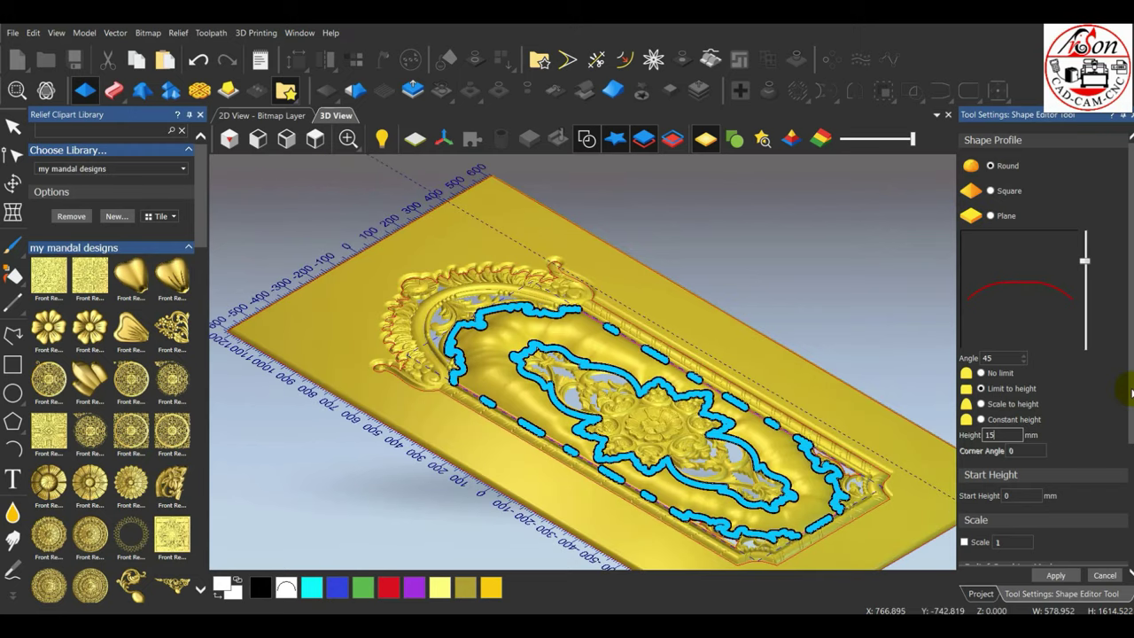
scroll(1068, 443, "down", 3)
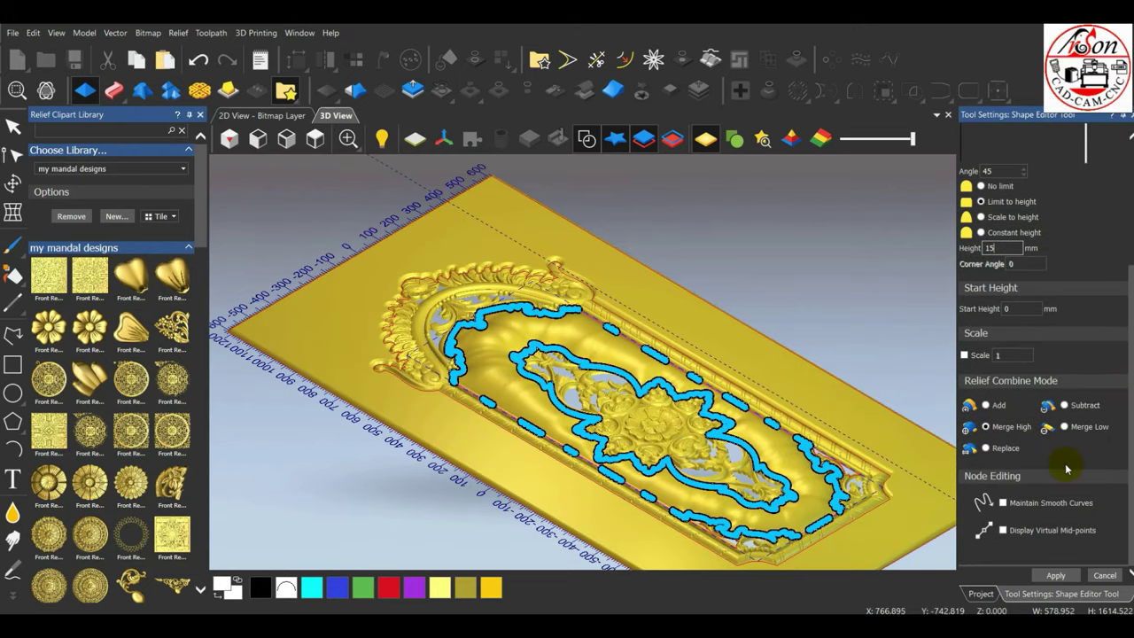
scroll(1087, 232, "up", 4)
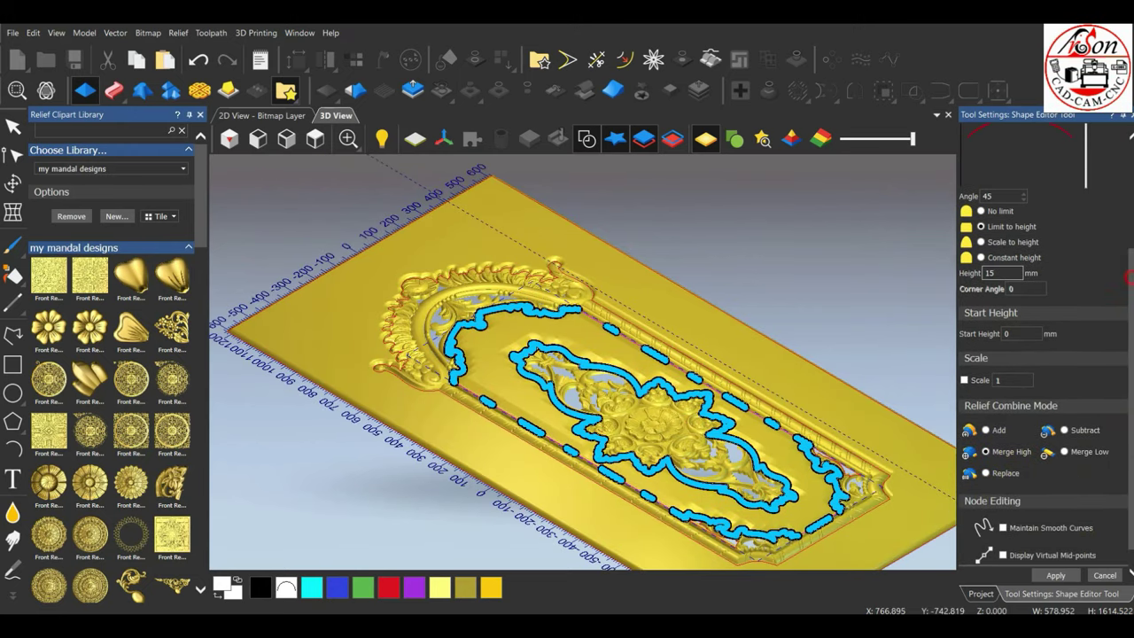
left_click_drag(1086, 246, 1086, 191)
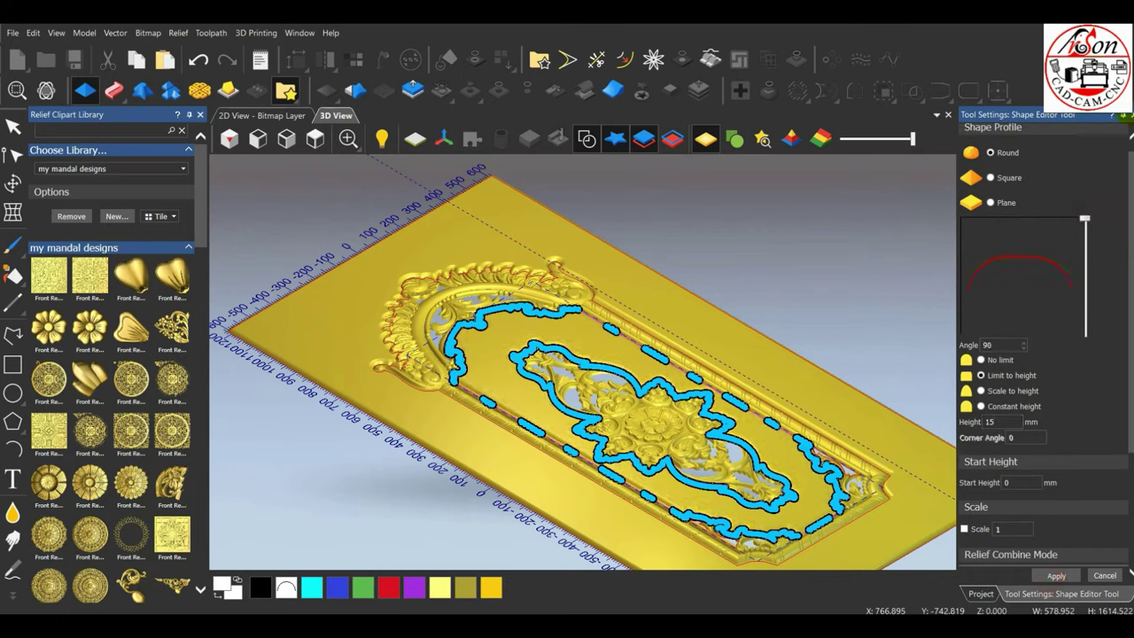
left_click(1123, 116)
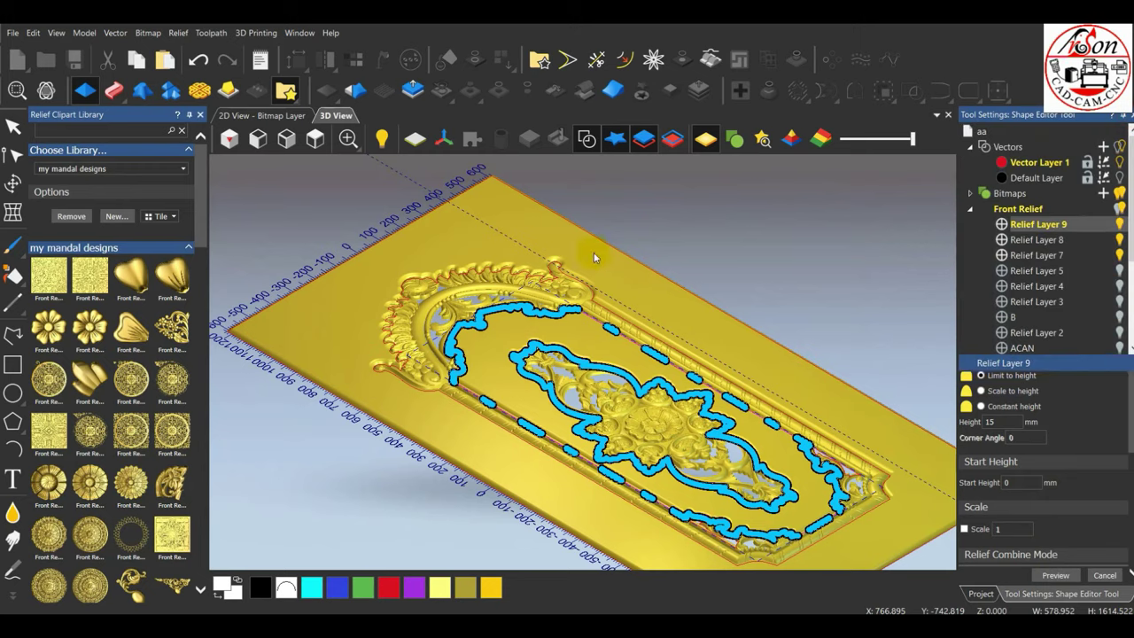
left_click(317, 142)
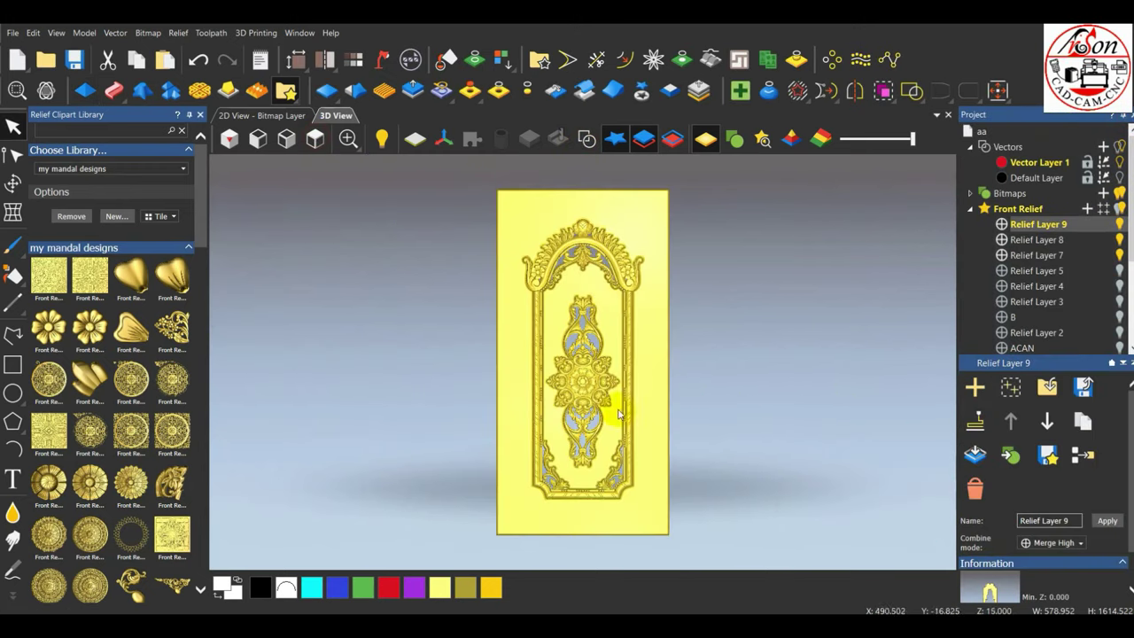
scroll(607, 400, "up", 2)
scroll(581, 390, "down", 2)
scroll(591, 269, "down", 1)
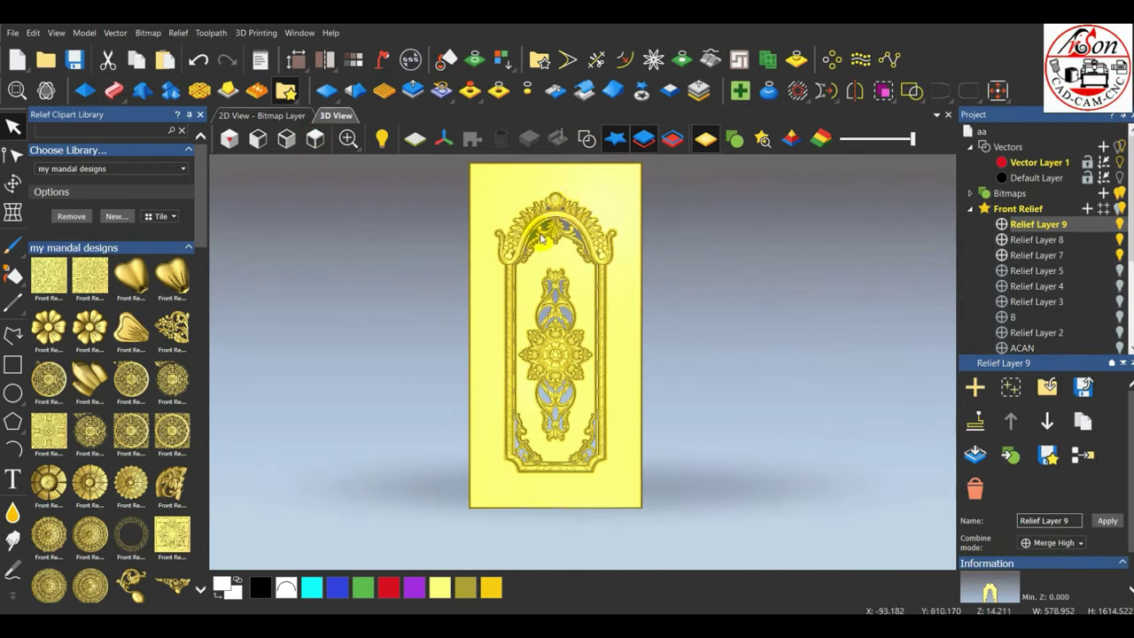
Enter WELCOME as 200-point text stretched to fit the arc above the central ornament
scroll(562, 284, "up", 4)
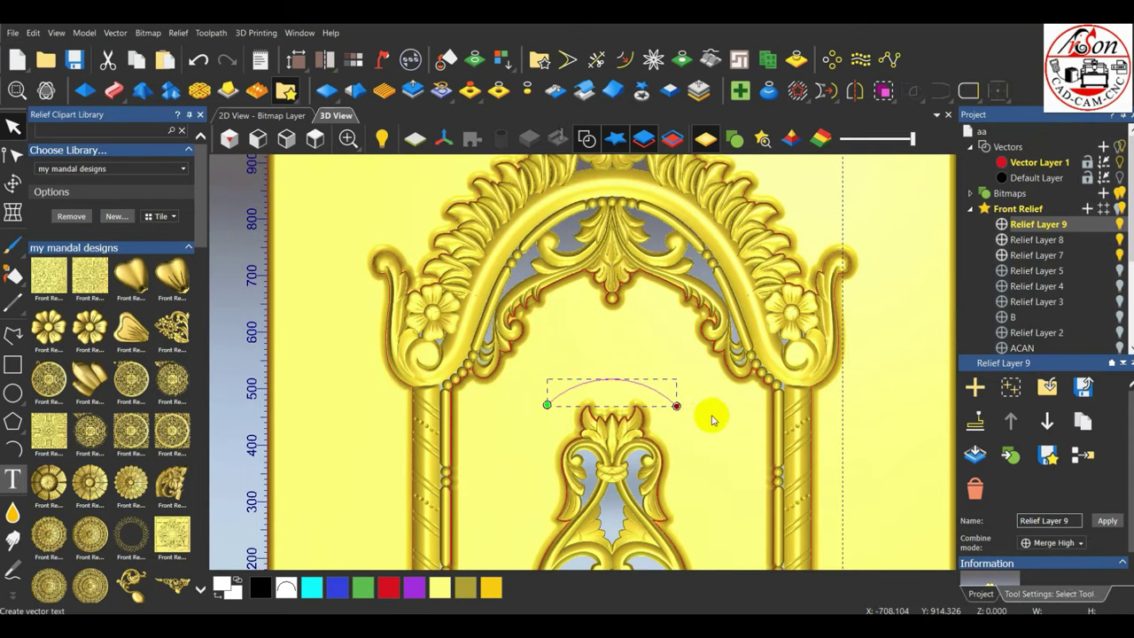
scroll(700, 354, "up", 2)
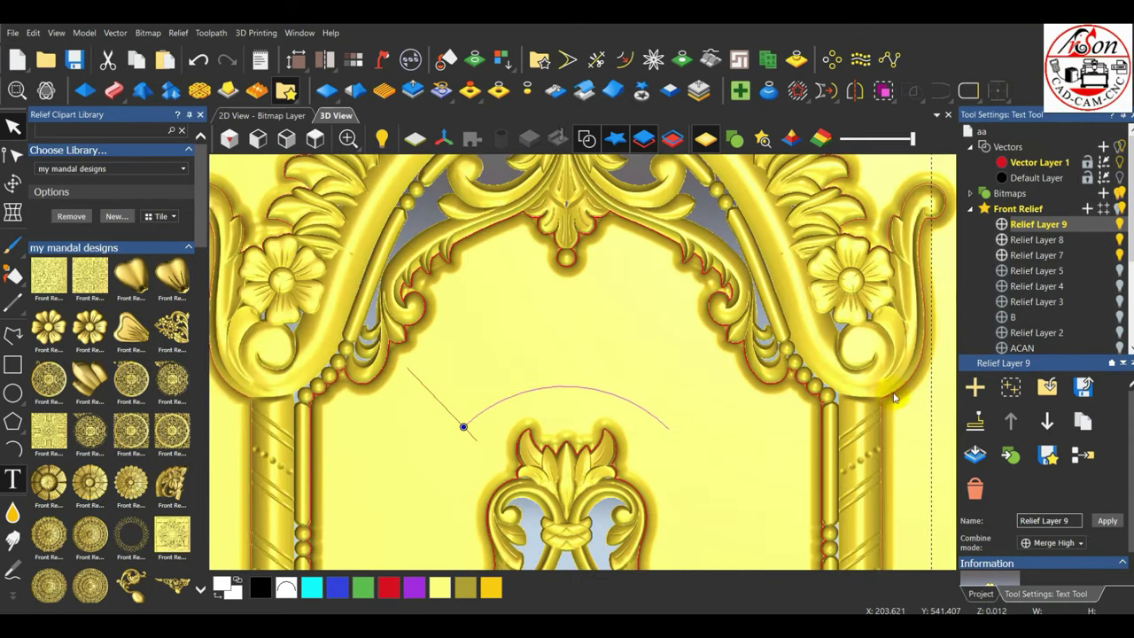
left_click(561, 404)
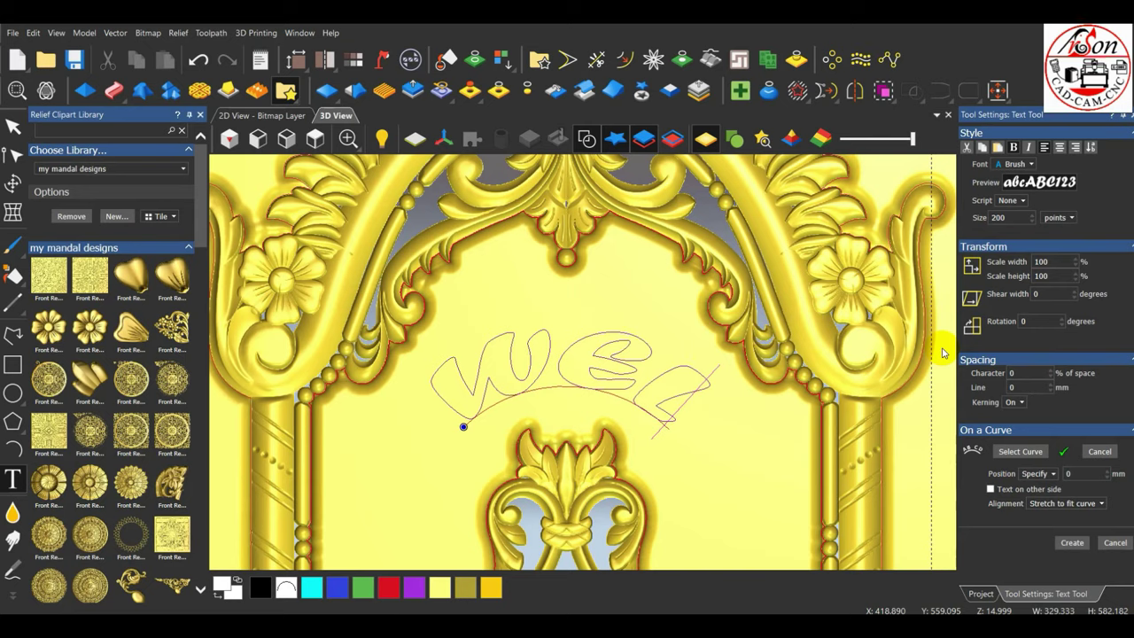
left_click(1032, 166)
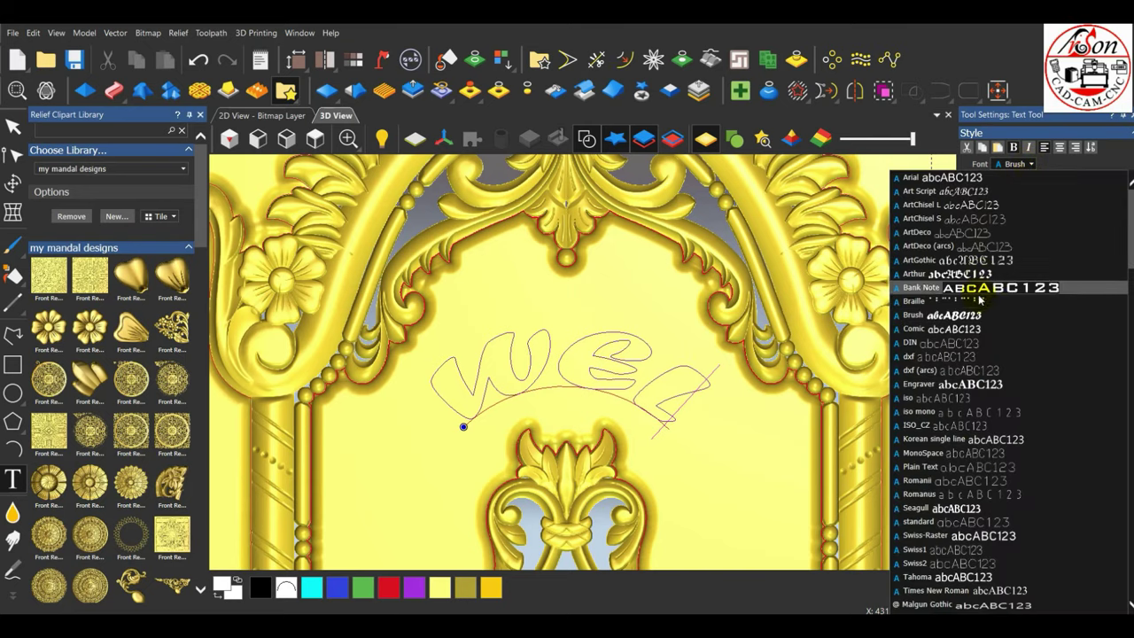
left_click(1008, 286)
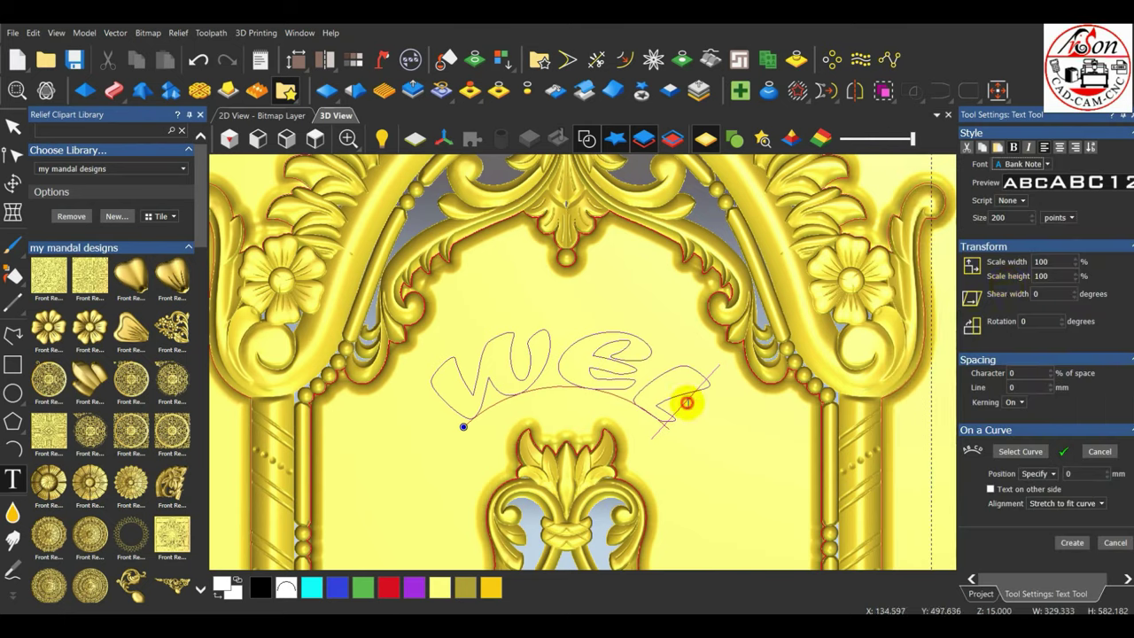
key("BackSpace")
key("BackSpace")
key("BackSpace")
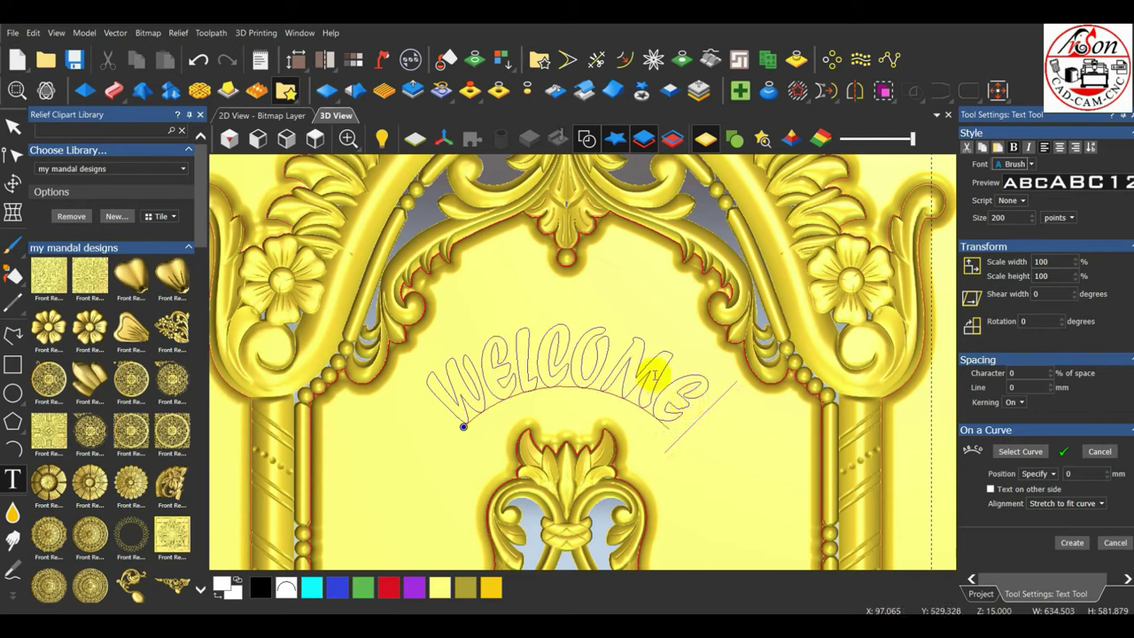
Select the whole WELCOME text and try the ArtGothic, Webdings and Arial fonts on it
left_click(1030, 164)
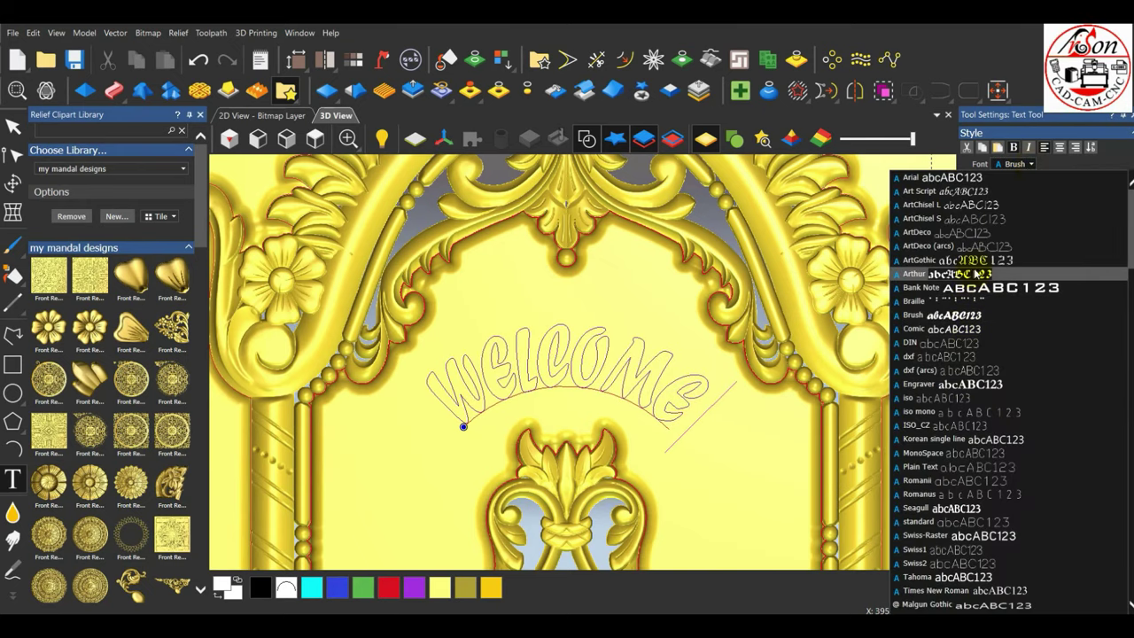
left_click(975, 271)
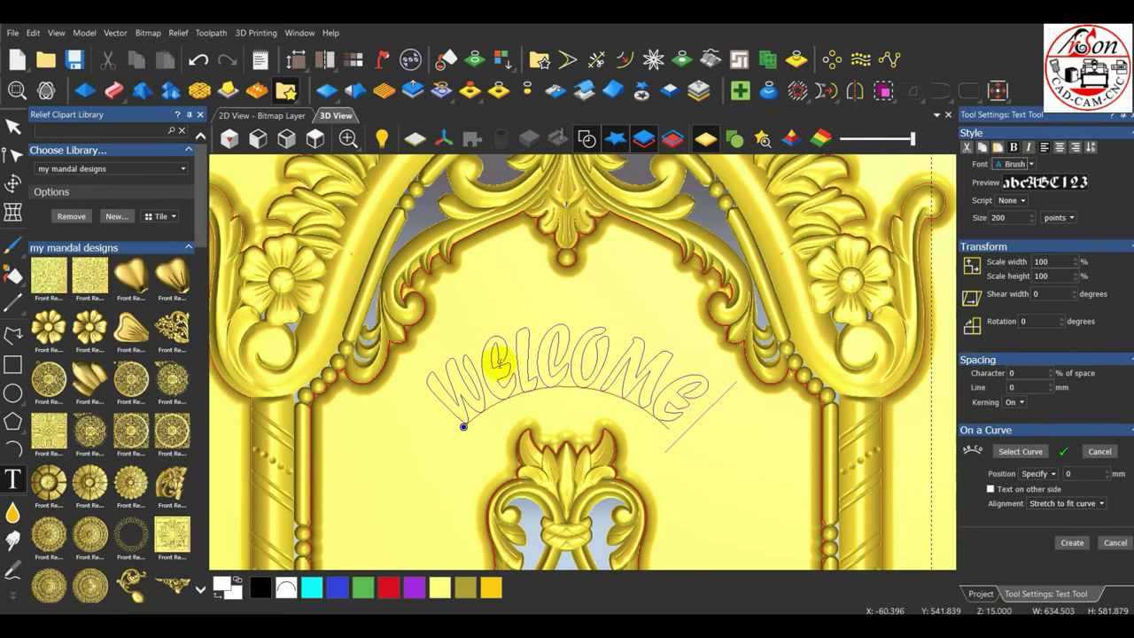
left_click_drag(719, 398, 416, 387)
left_click(1032, 165)
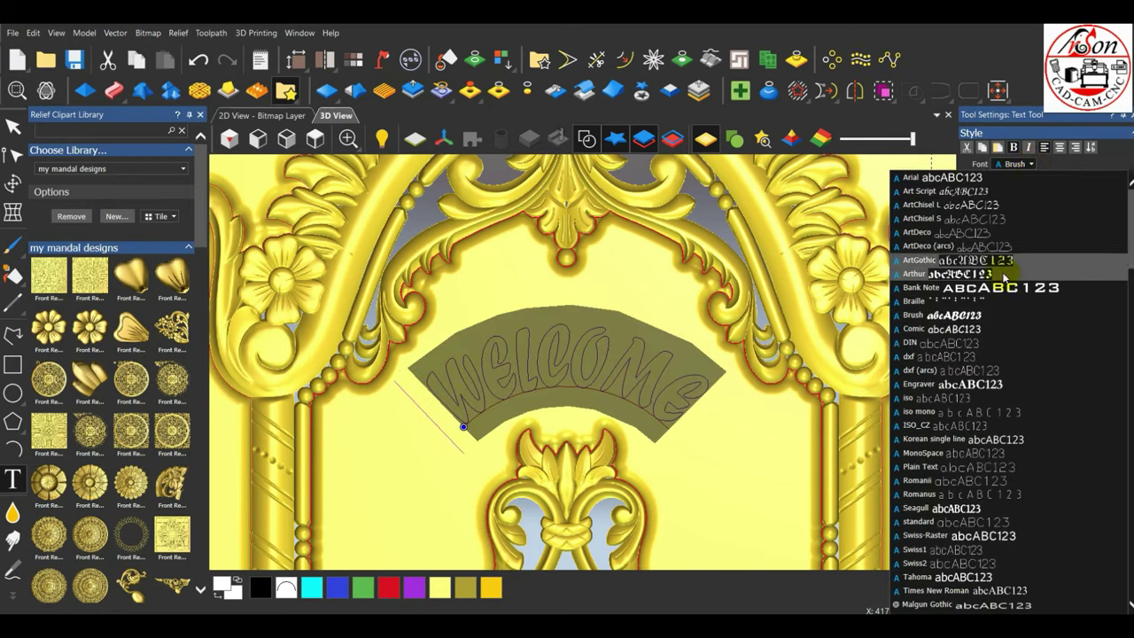
left_click(1000, 268)
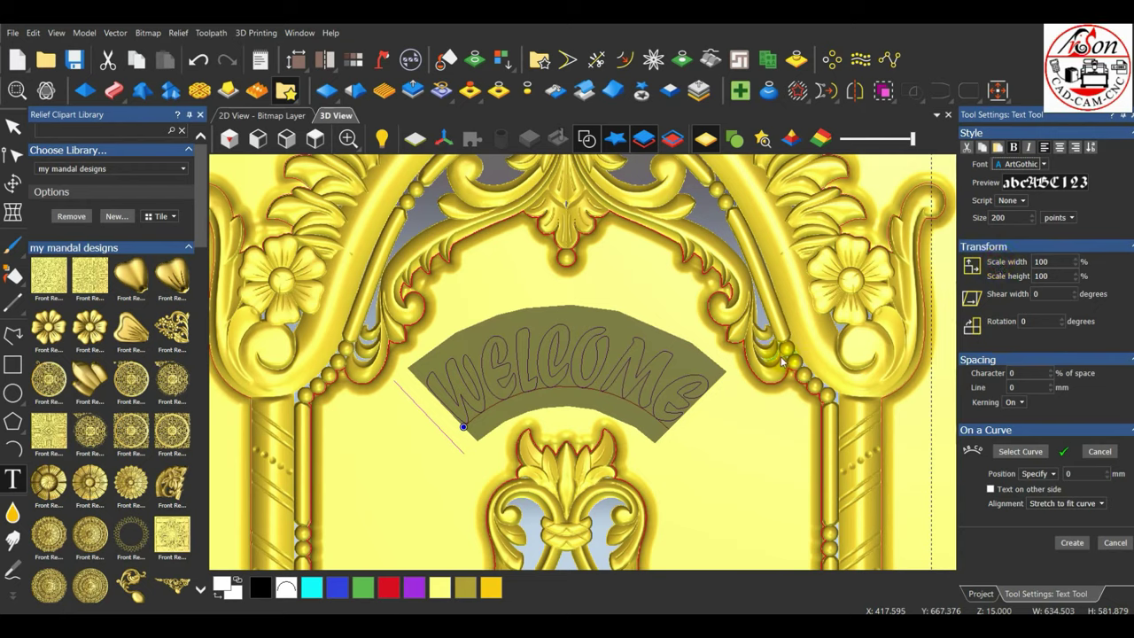
key("Down")
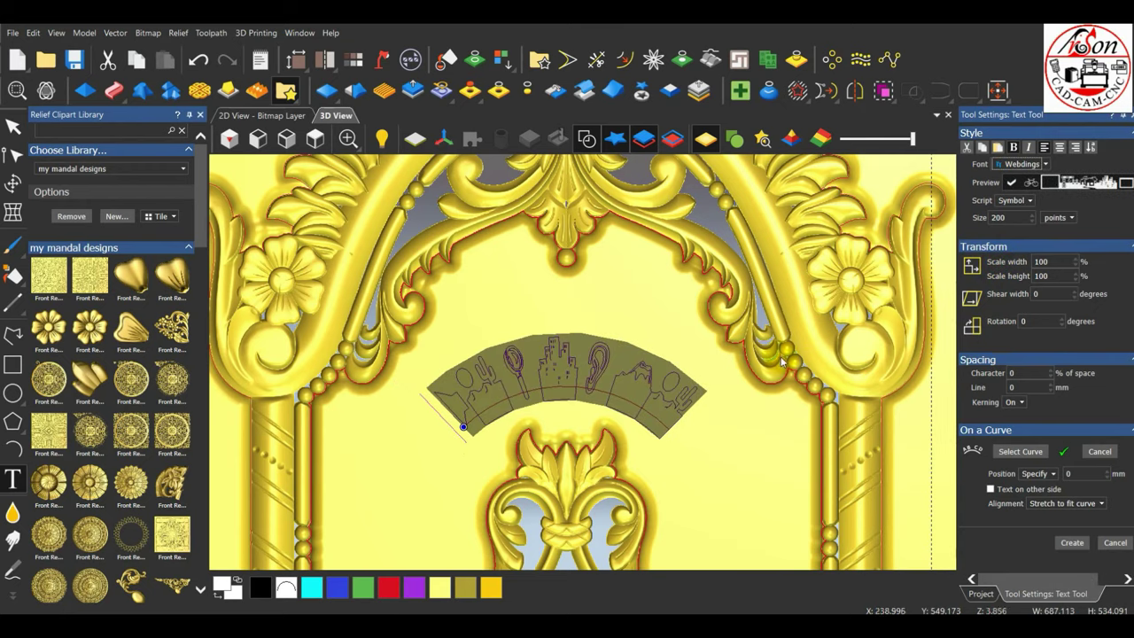
left_click(1045, 165)
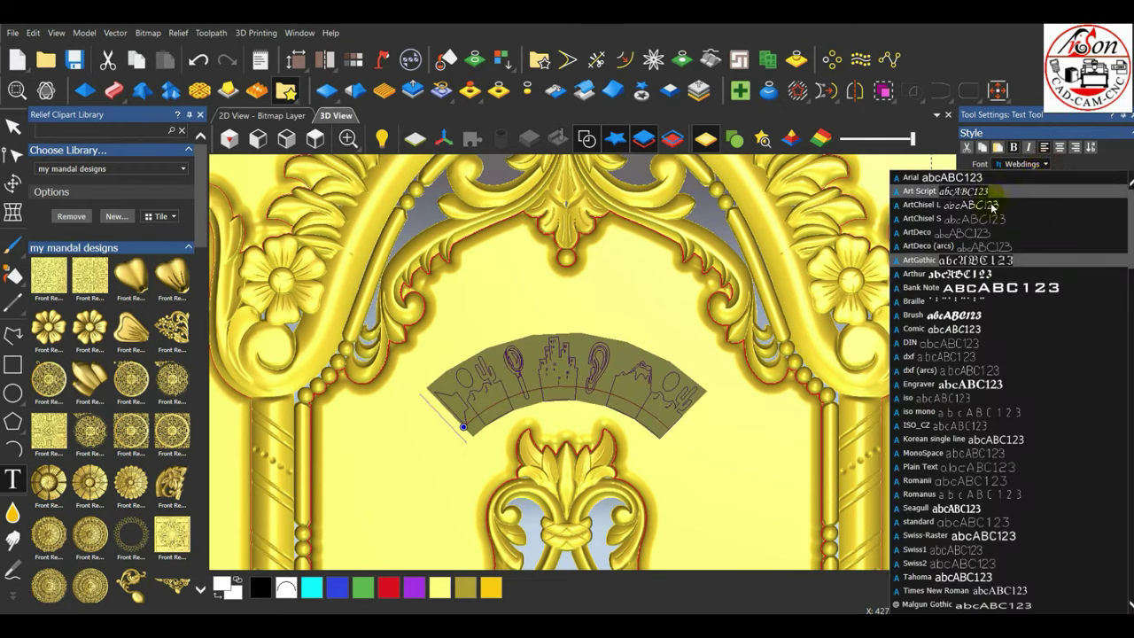
left_click(966, 184)
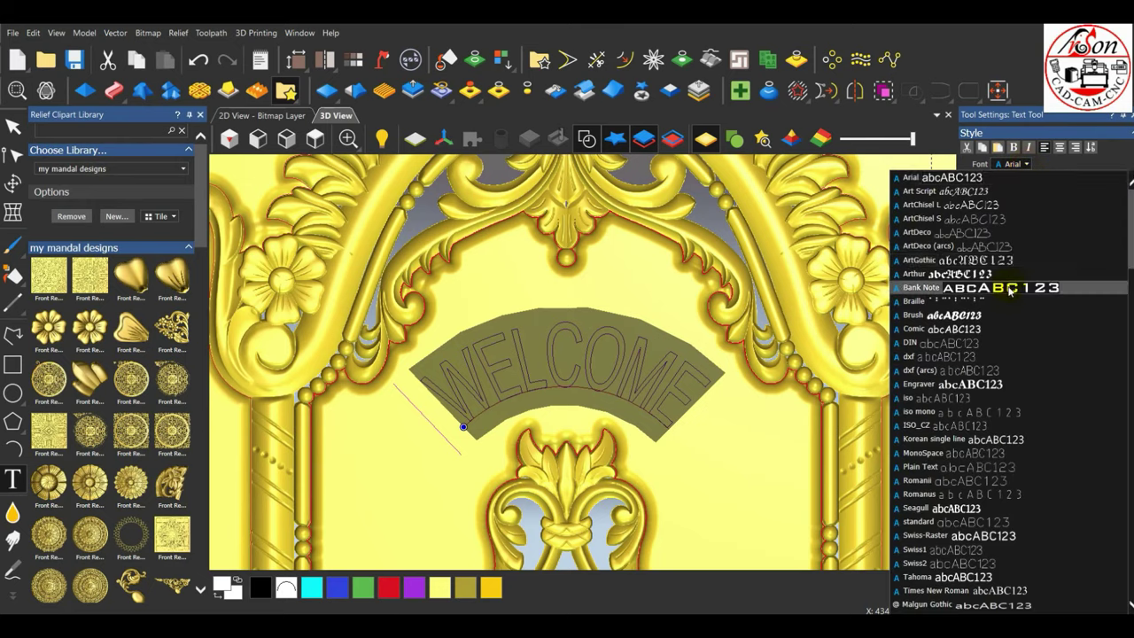
Try the Engraver and Arial Black fonts on the WELCOME text and cancel the text creation
left_click(984, 384)
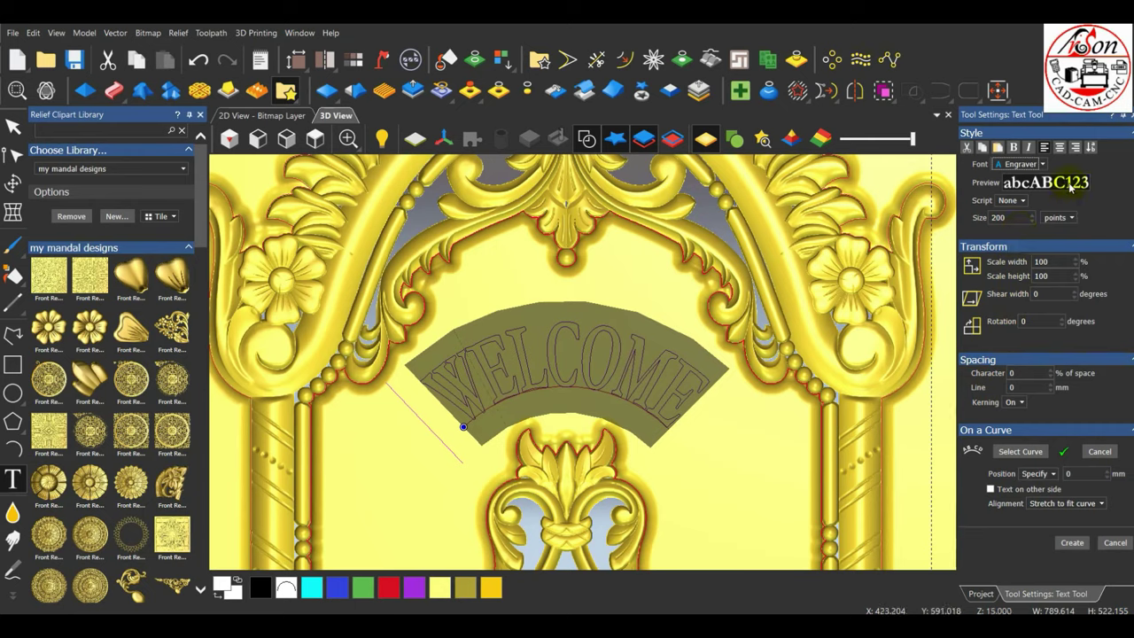
left_click(1043, 164)
scroll(993, 483, "down", 10)
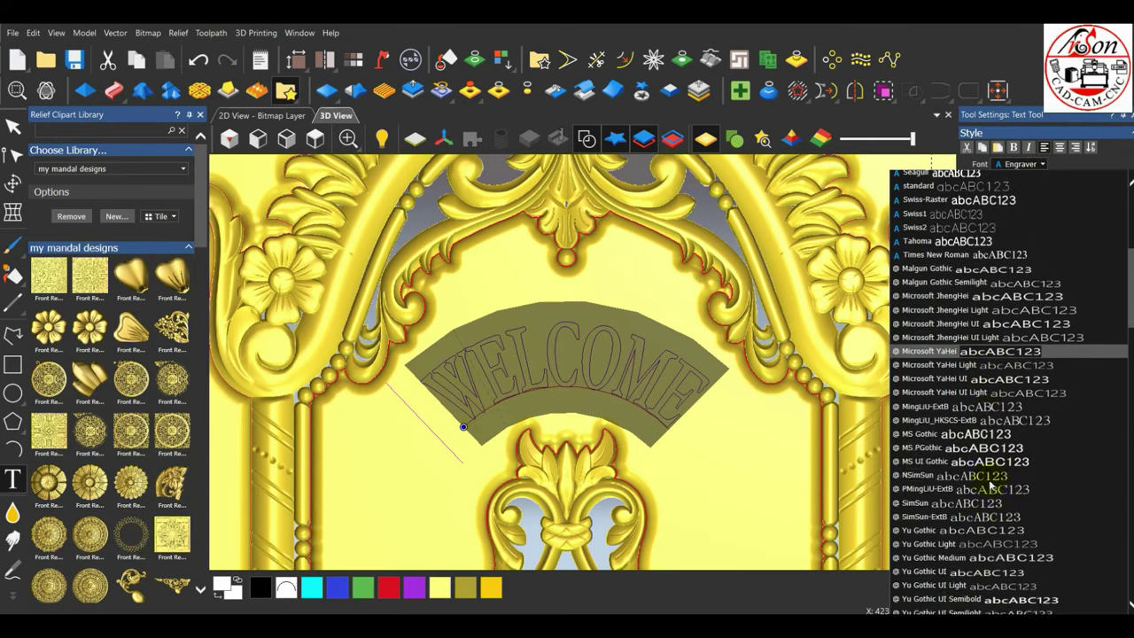
scroll(992, 483, "down", 2)
left_click(1002, 459)
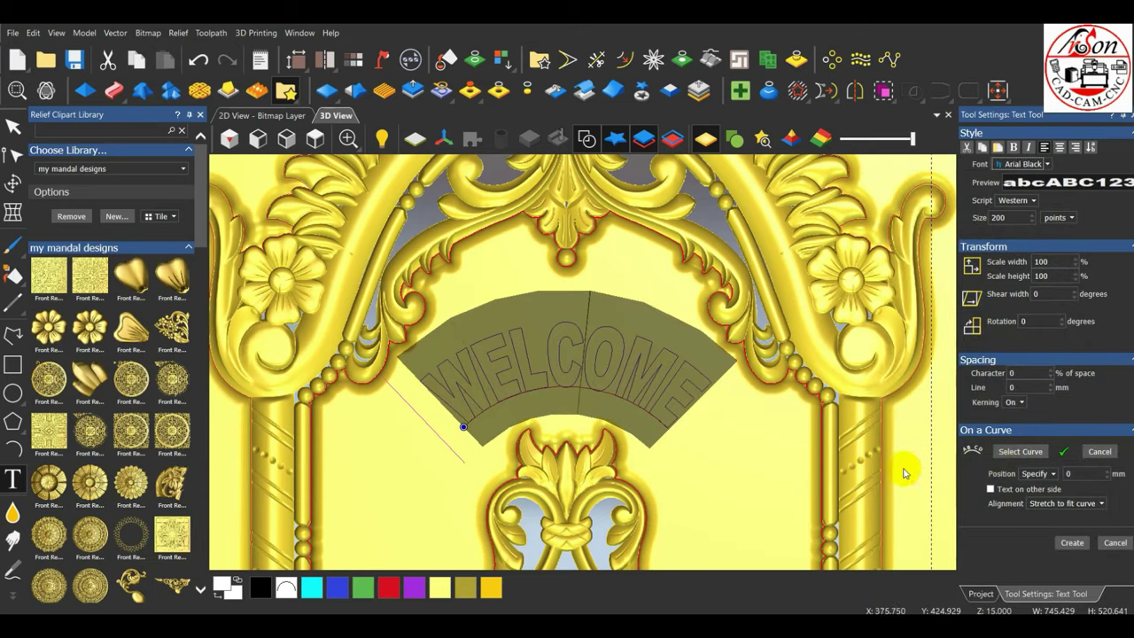
key("Escape")
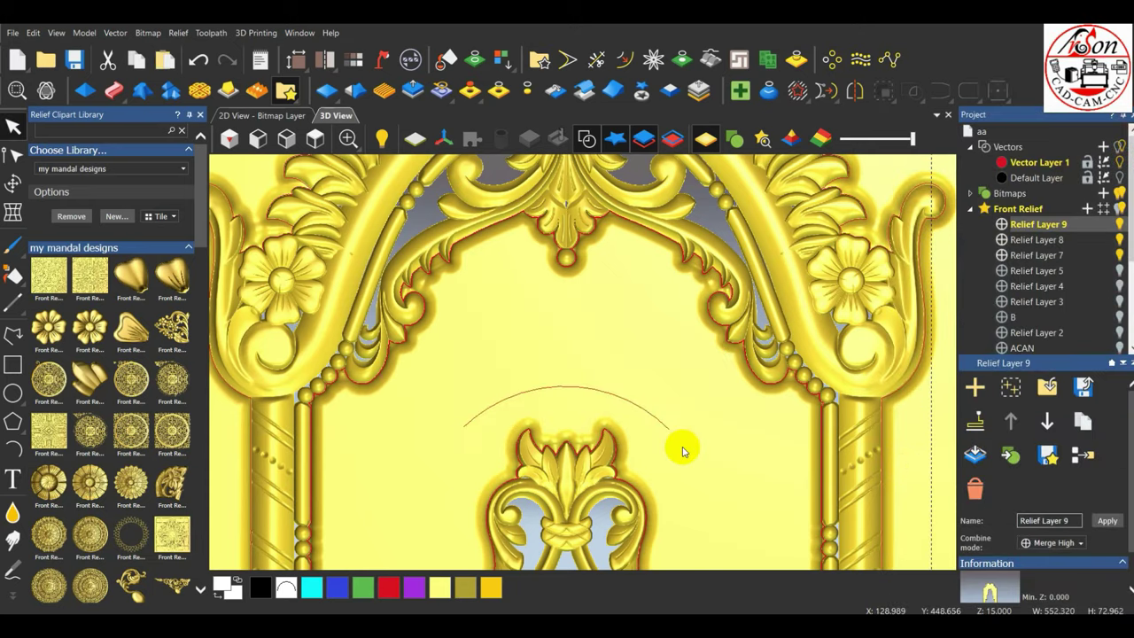
Flatten the arc above the central ornament to about 36 mm high by lowering its middle node, and reselect it
left_click(641, 407)
key("n")
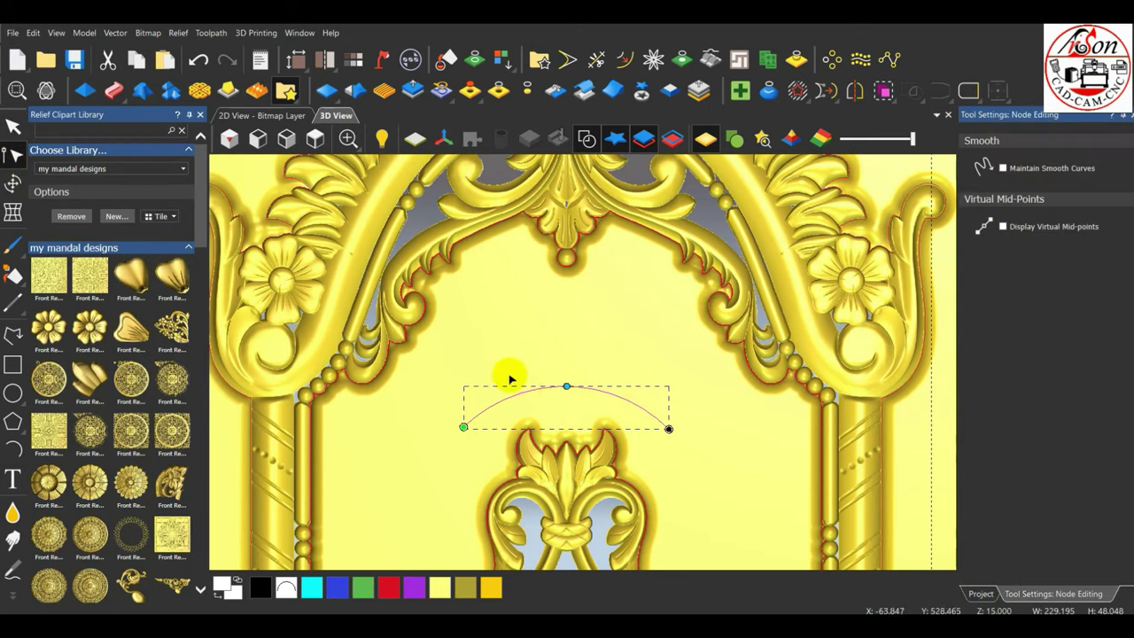
scroll(554, 390, "up", 2)
left_click_drag(578, 390, 577, 398)
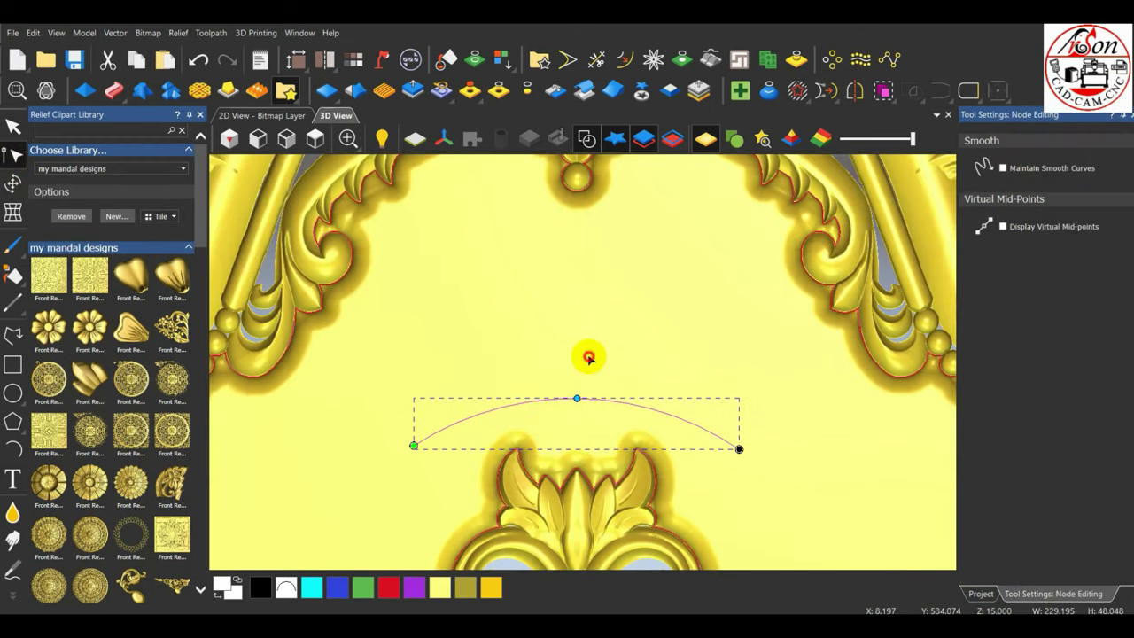
key("Escape")
left_click(571, 405)
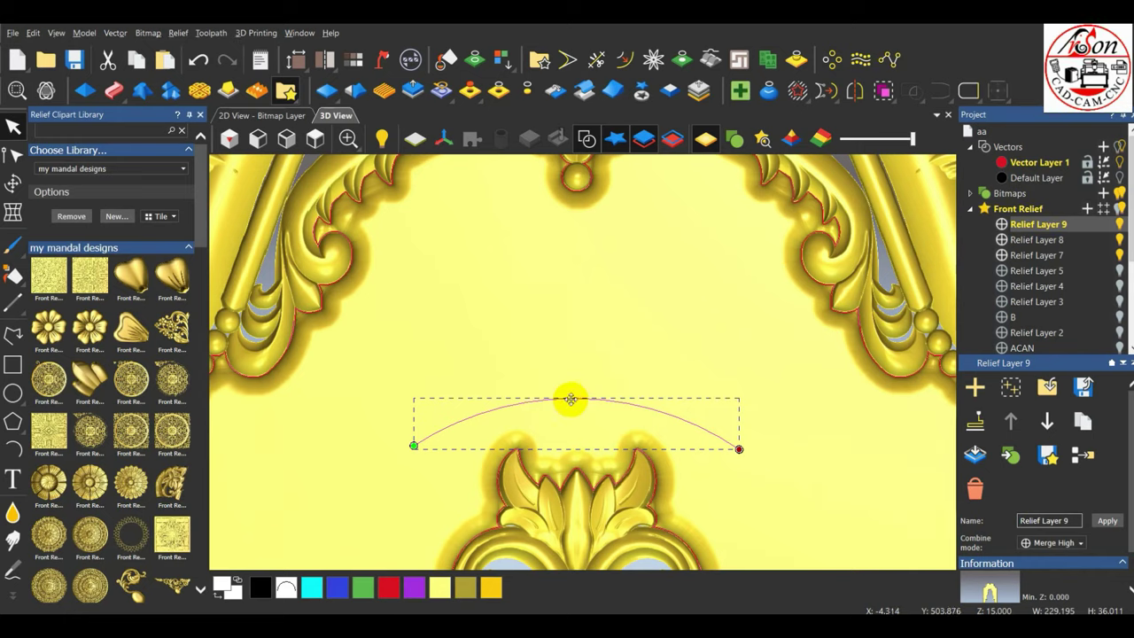
Move the arc slightly up from the central ornament and set its width to 250 mm
left_click_drag(571, 399, 572, 387)
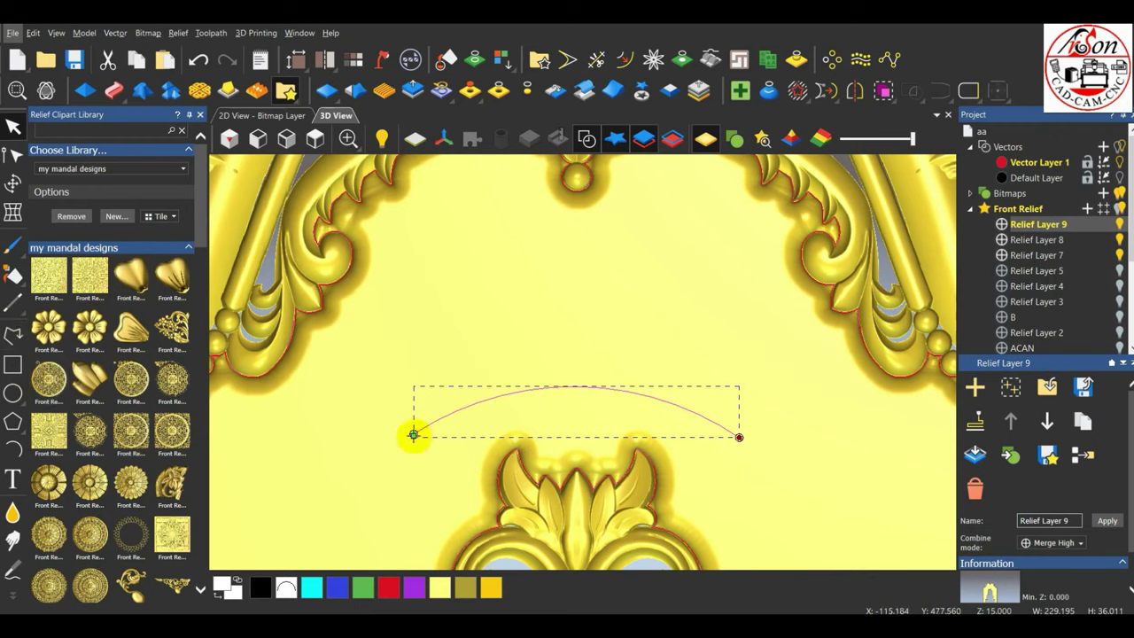
left_click_drag(413, 435, 398, 435)
left_click(198, 60)
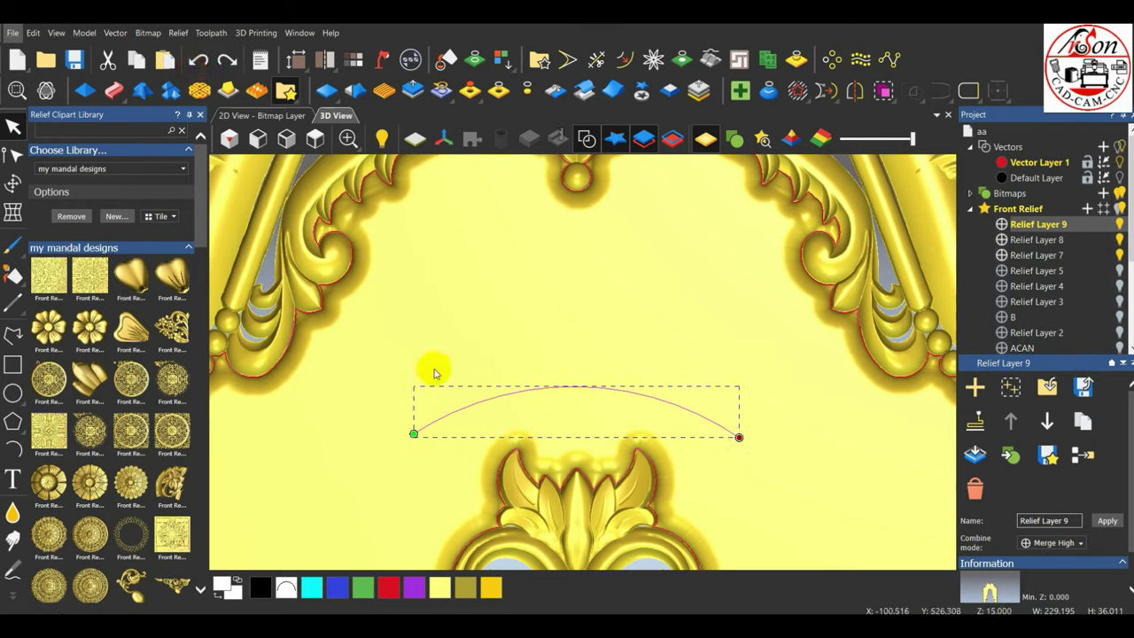
left_click(12, 182)
left_click(1047, 166)
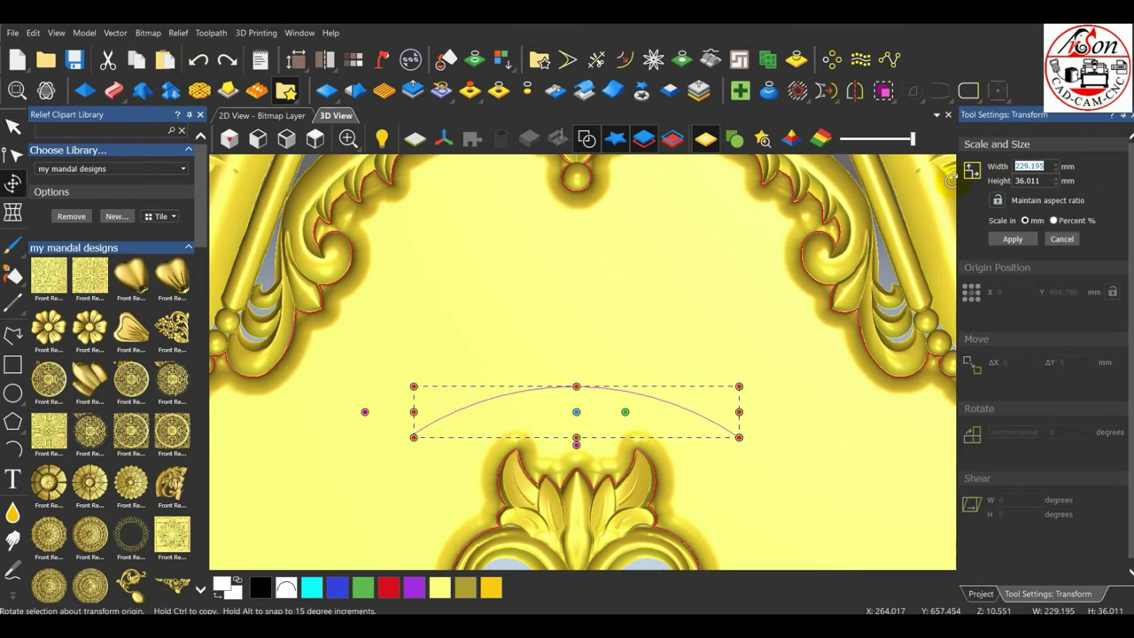
left_click(1015, 240)
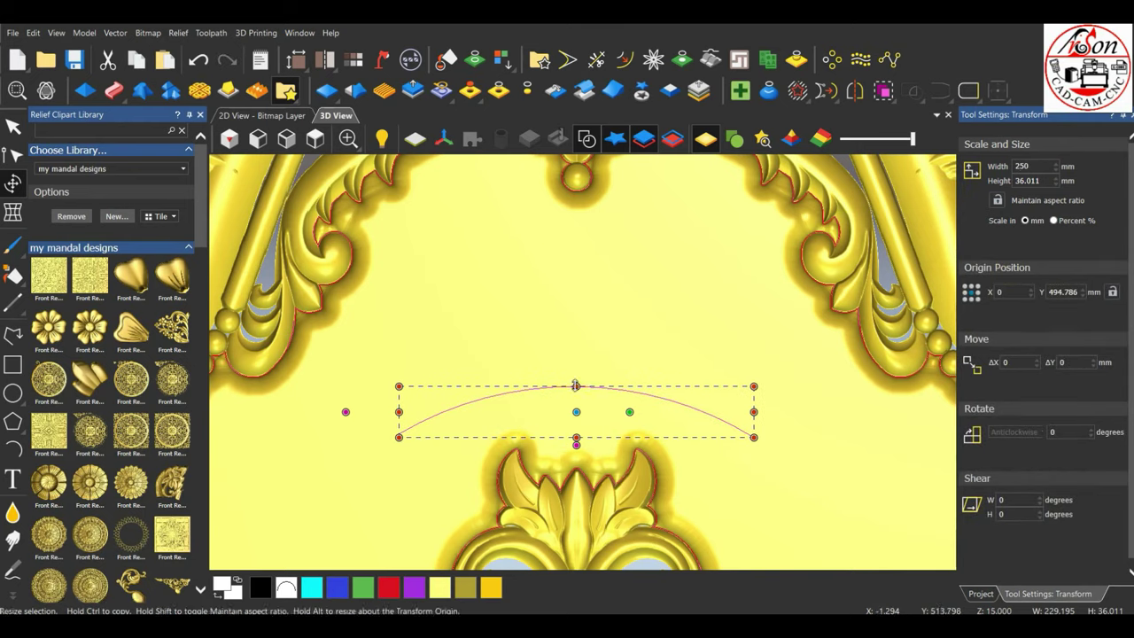
left_click(581, 354)
left_click(565, 388)
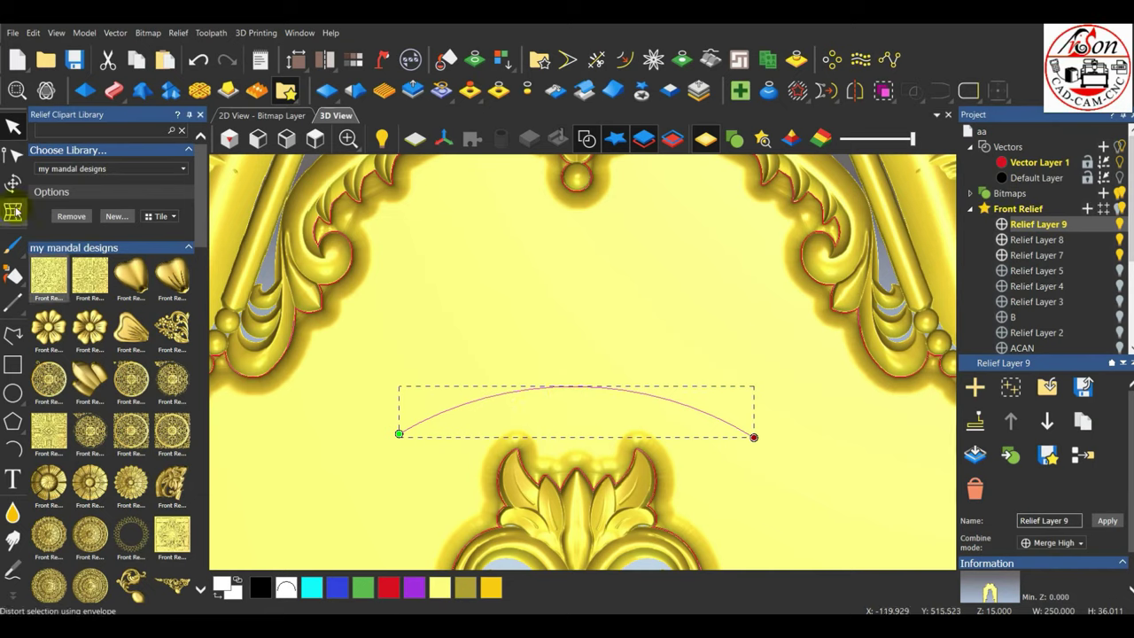
Create WELCOME as 170-point Impact text stretched to fit the arc above the central ornament
left_click(12, 480)
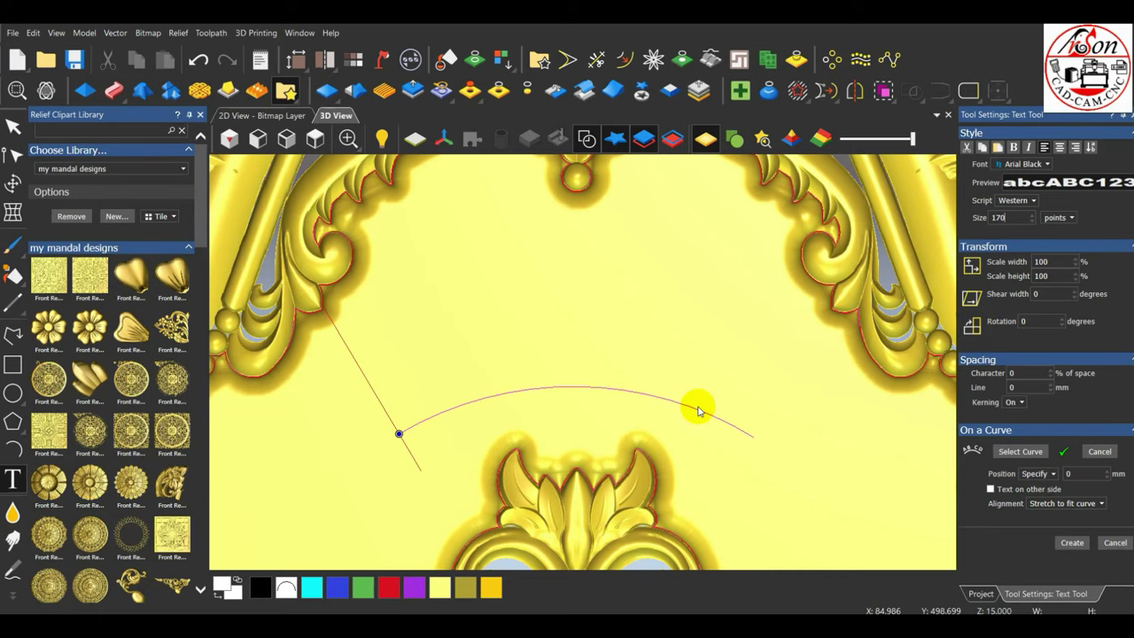
left_click(1049, 164)
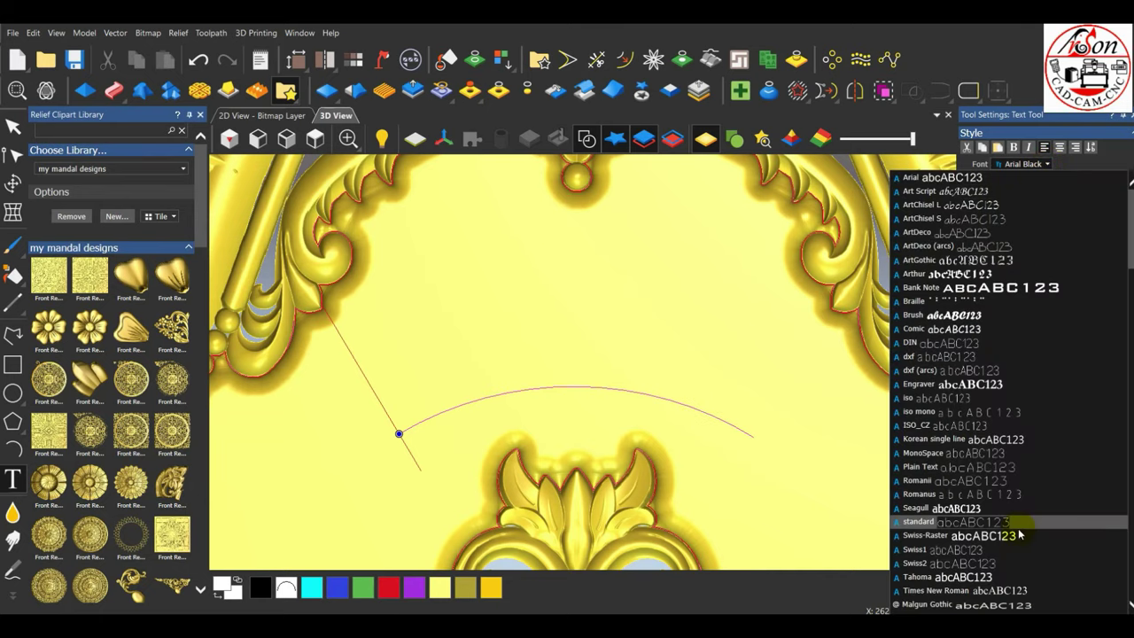
scroll(994, 580, "down", 12)
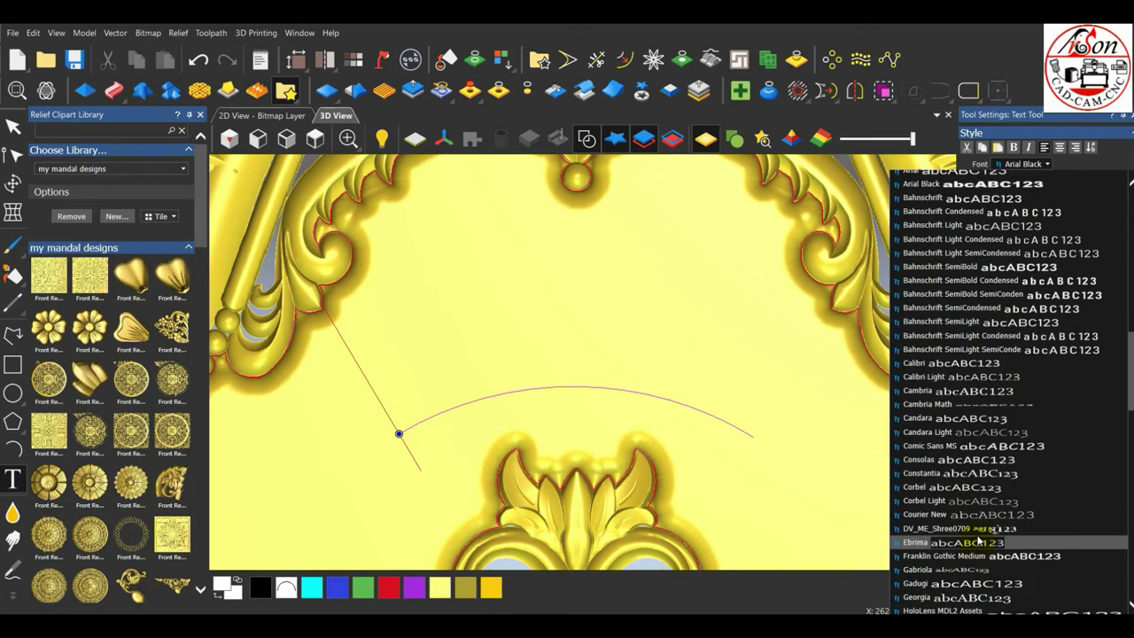
scroll(998, 533, "down", 9)
left_click(975, 222)
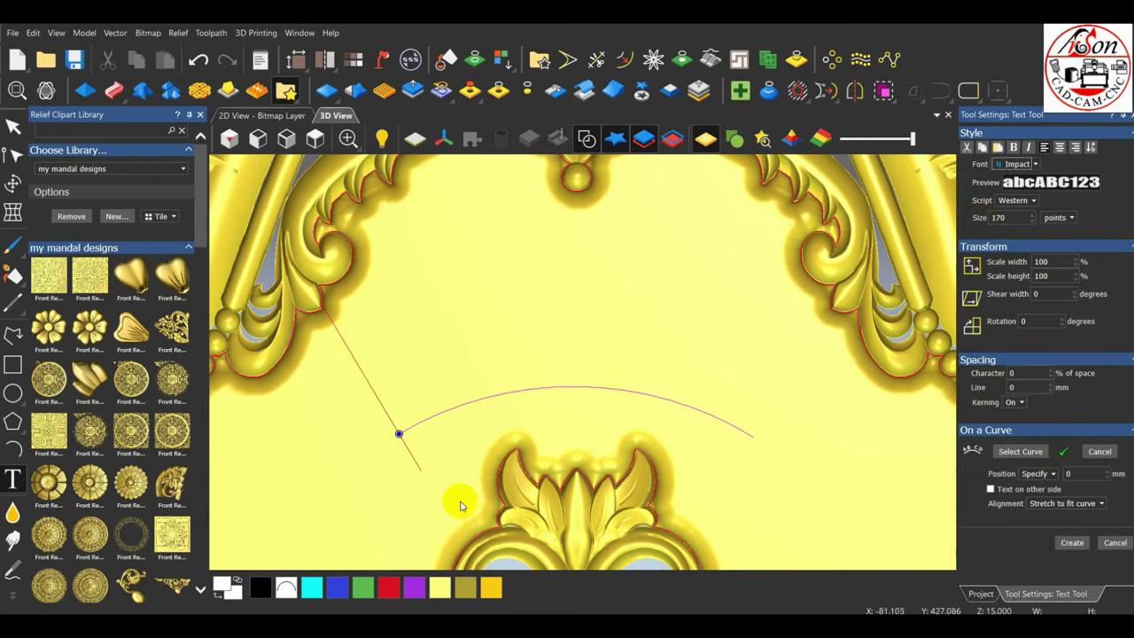
left_click(368, 382)
type("E")
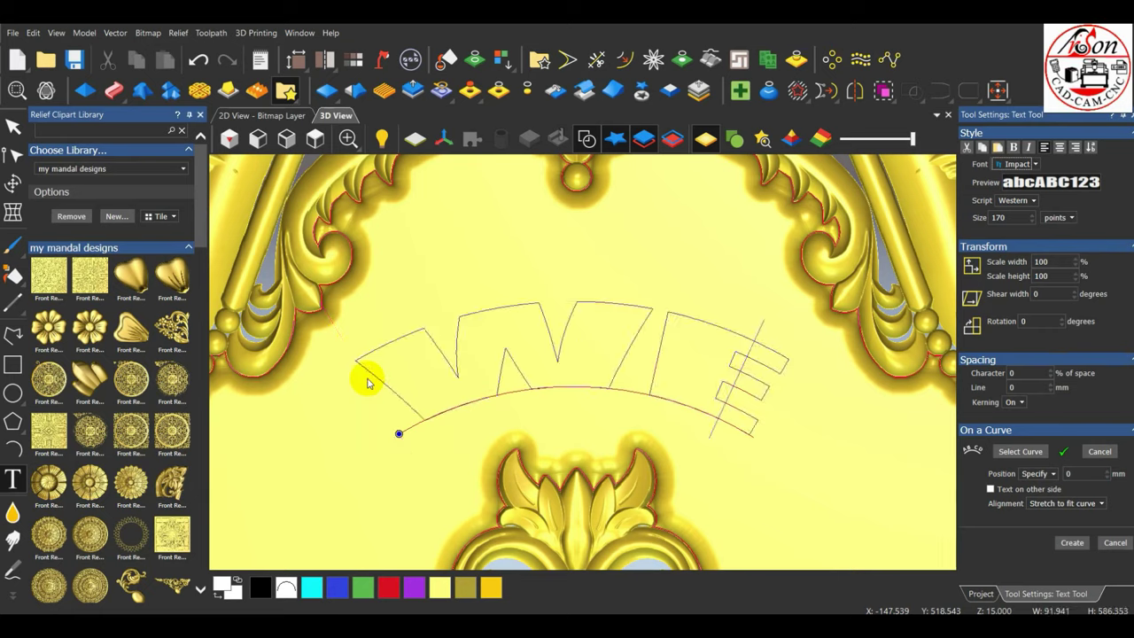
type("LCOME")
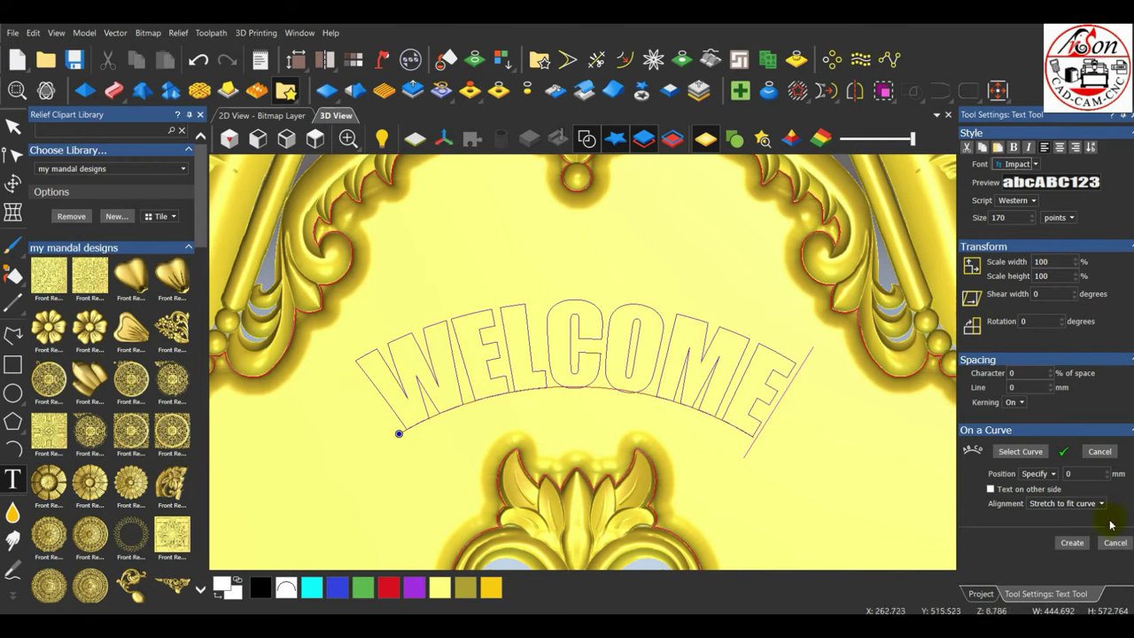
left_click(1072, 543)
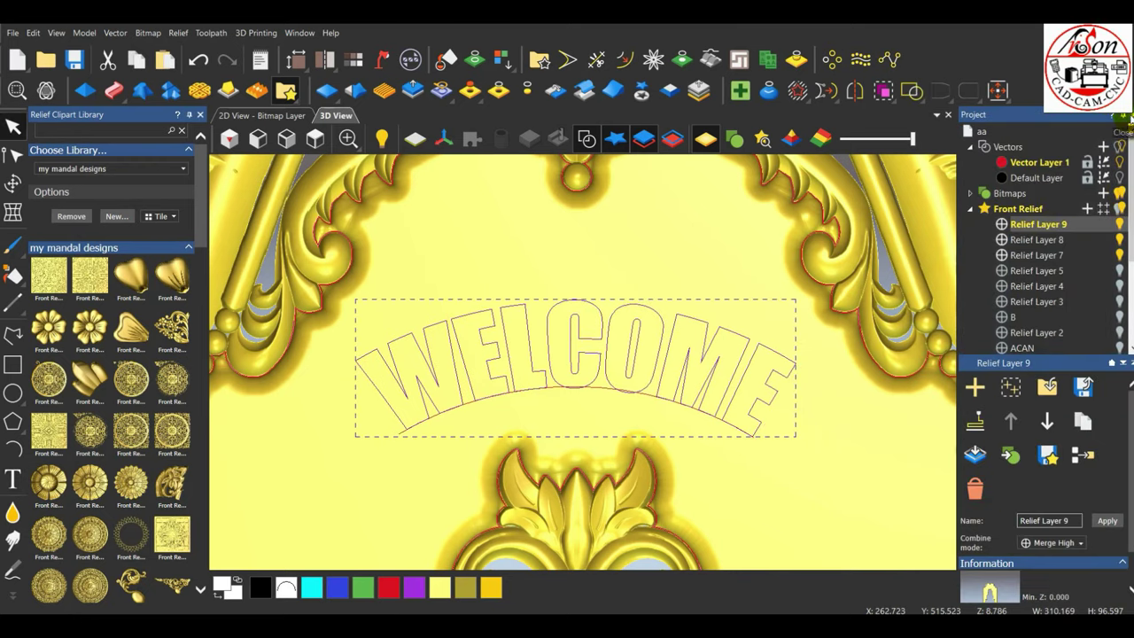
Ungroup the WELCOME text and select all of its letters without the arc
scroll(607, 264, "down", 5)
right_click(595, 354)
left_click(648, 130)
scroll(567, 434, "up", 5)
left_click(432, 362)
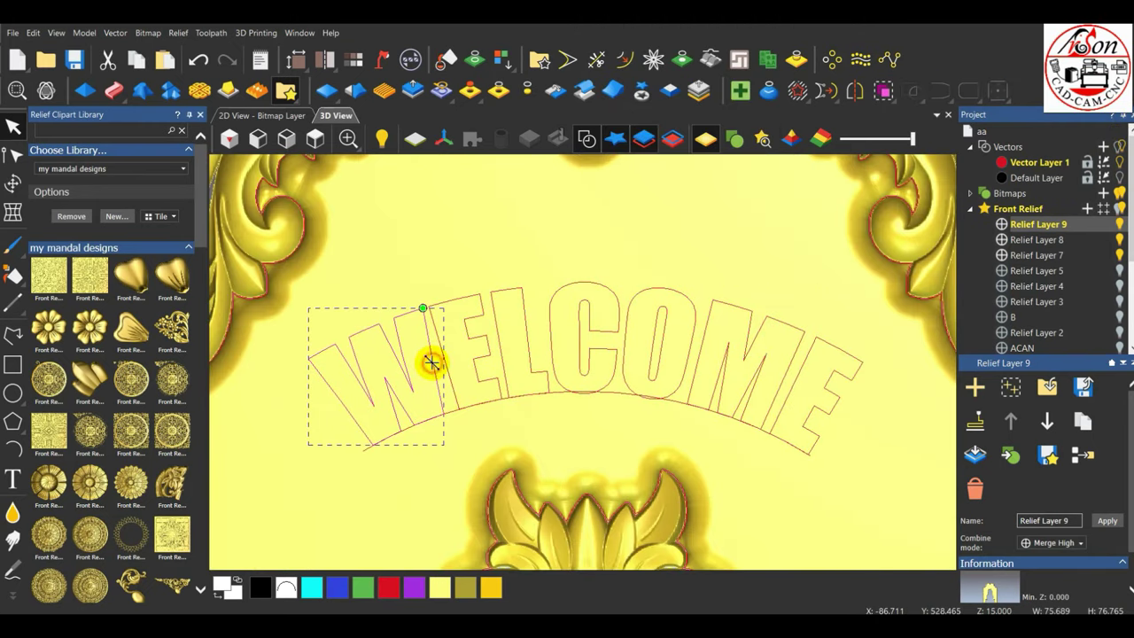
left_click(463, 330, "shift")
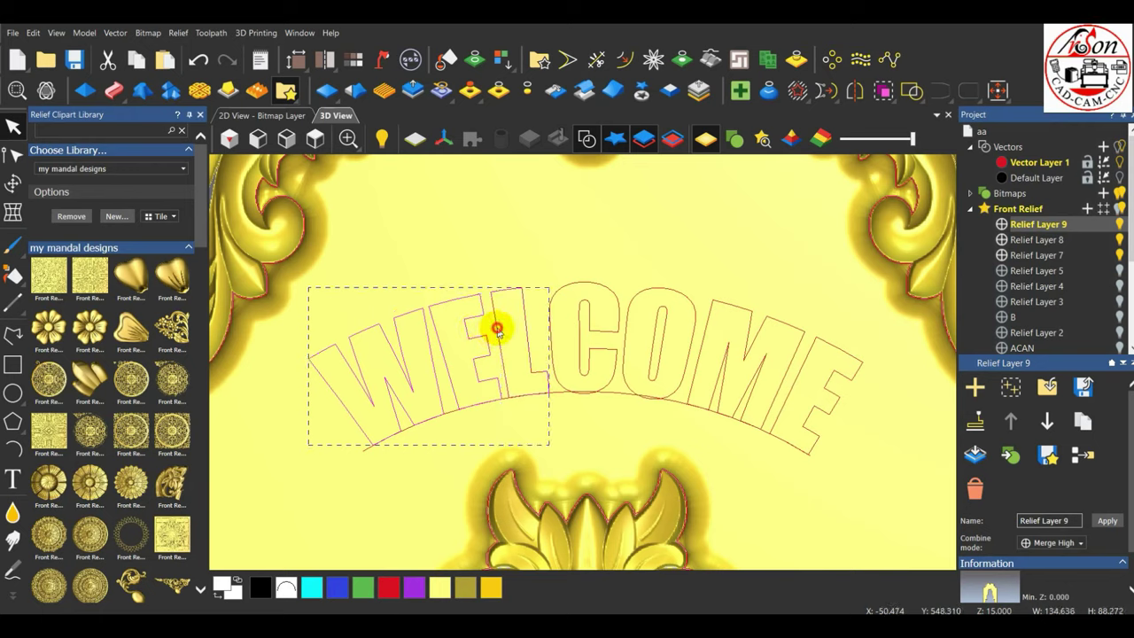
left_click(576, 319, "shift")
left_click(625, 327, "shift")
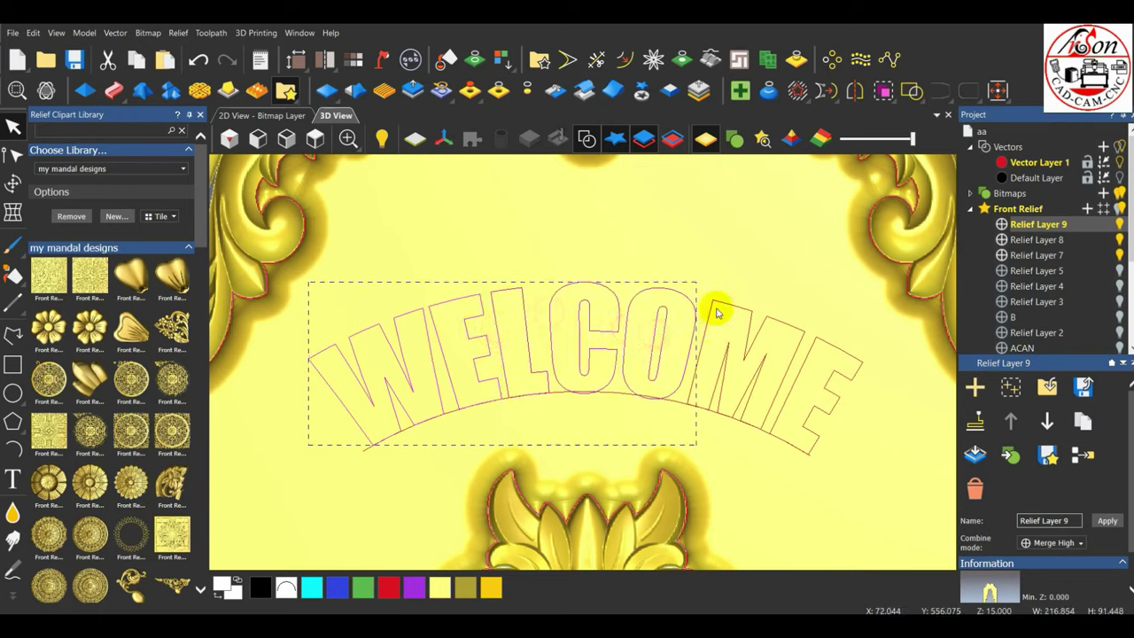
left_click(752, 321, "shift")
Check the door reference photo and set the letters to a square 45-degree shape profile with the Subtract combine mode
mouse_move(599, 620)
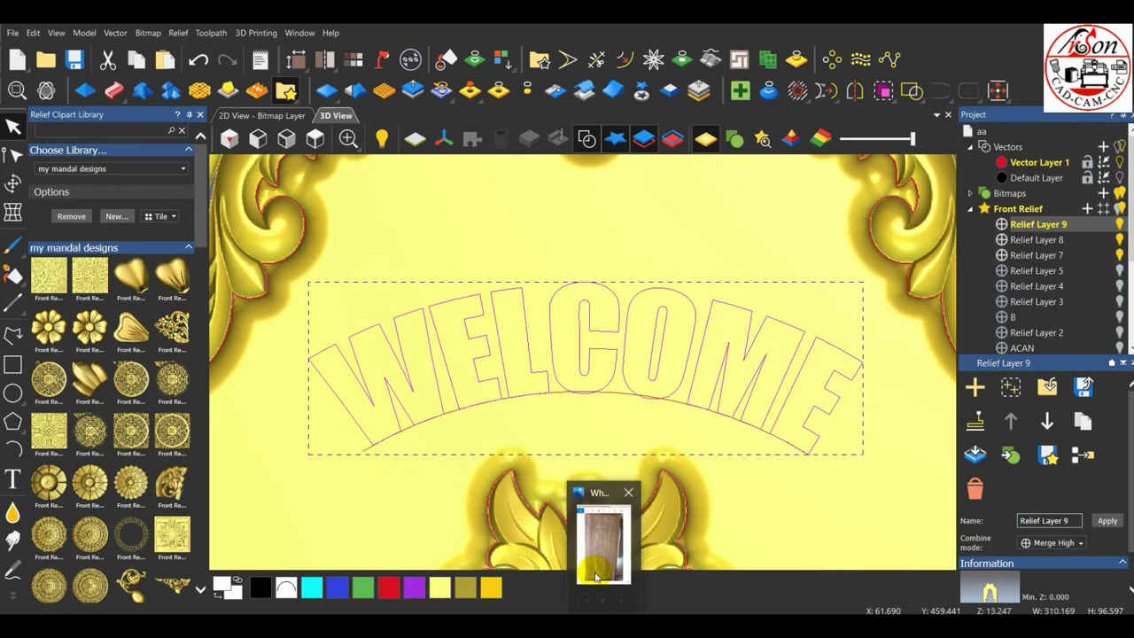
left_click(597, 567)
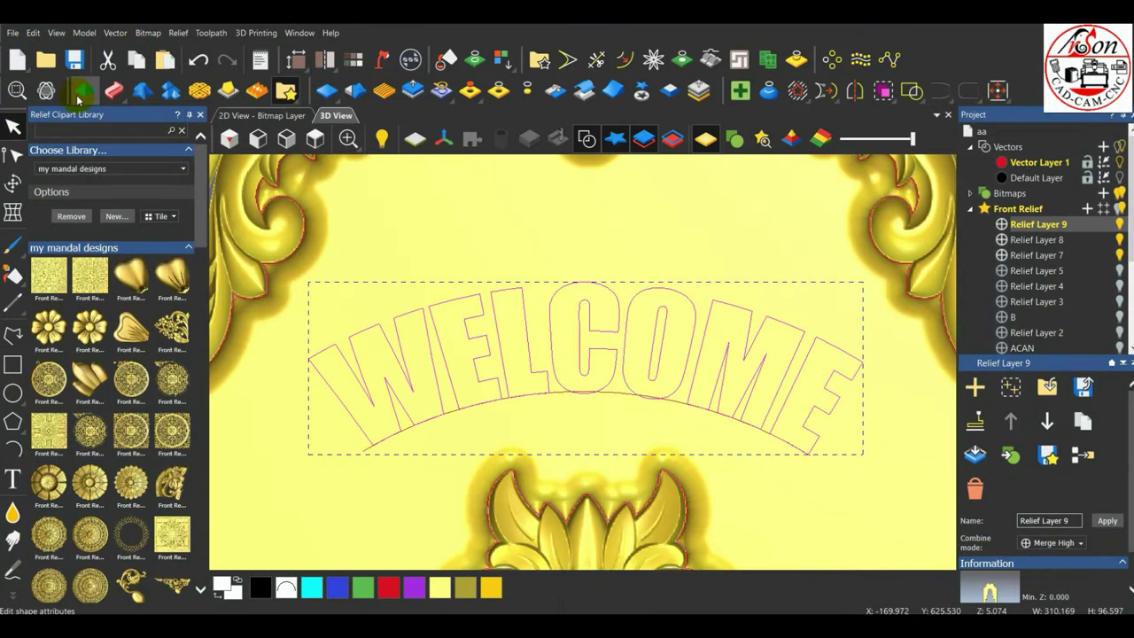
left_click(78, 97)
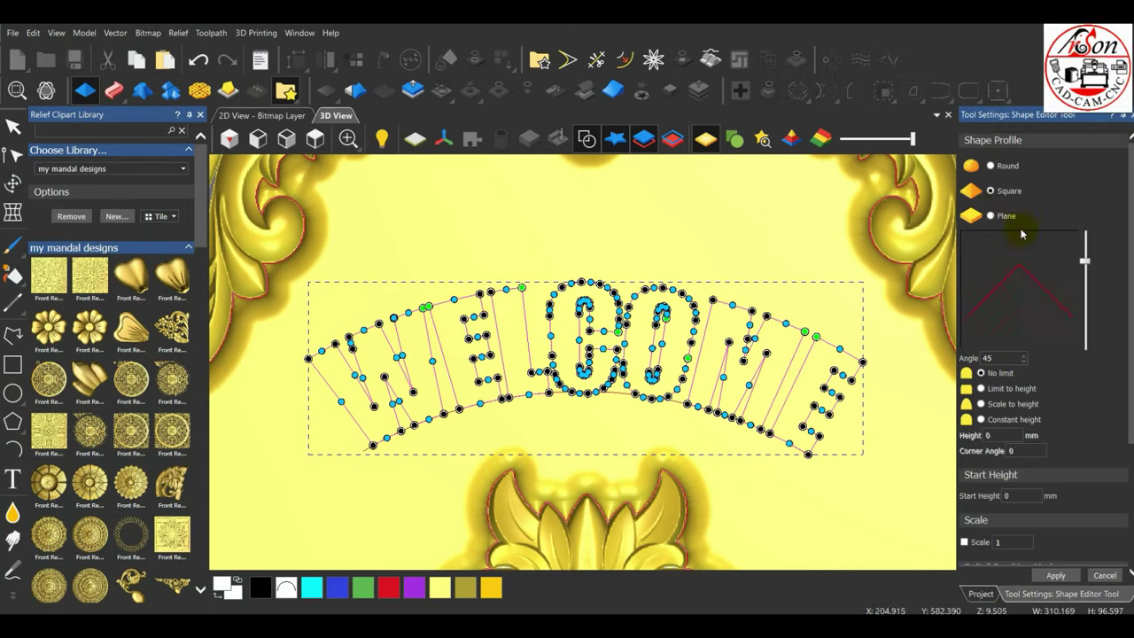
scroll(1061, 508, "down", 2)
left_click(1063, 523)
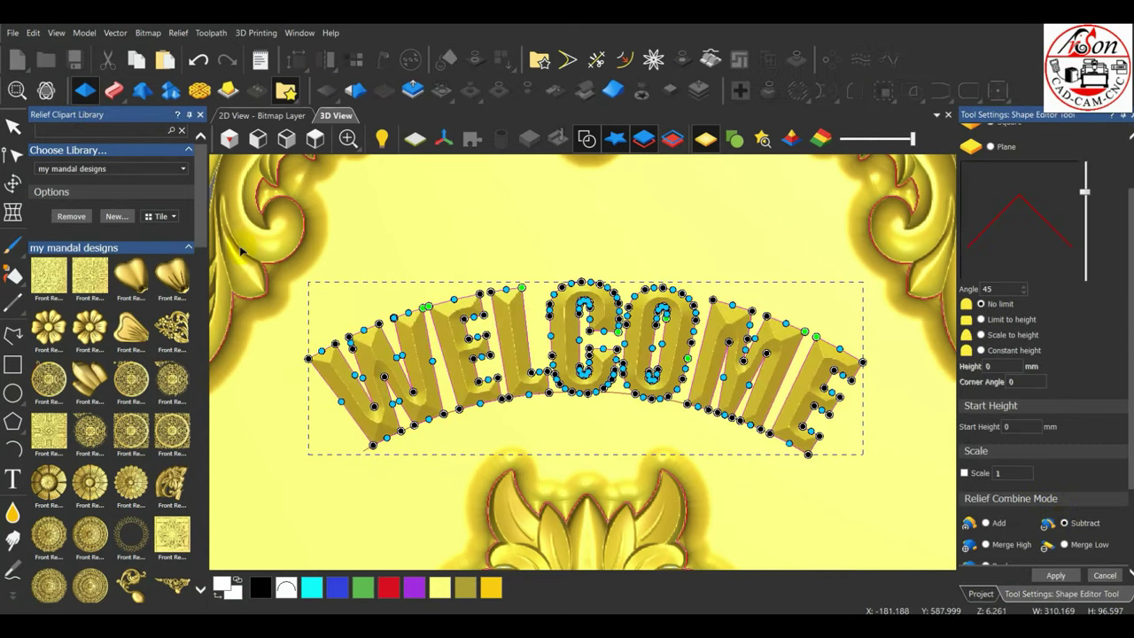
left_click(229, 138)
scroll(557, 316, "up", 6)
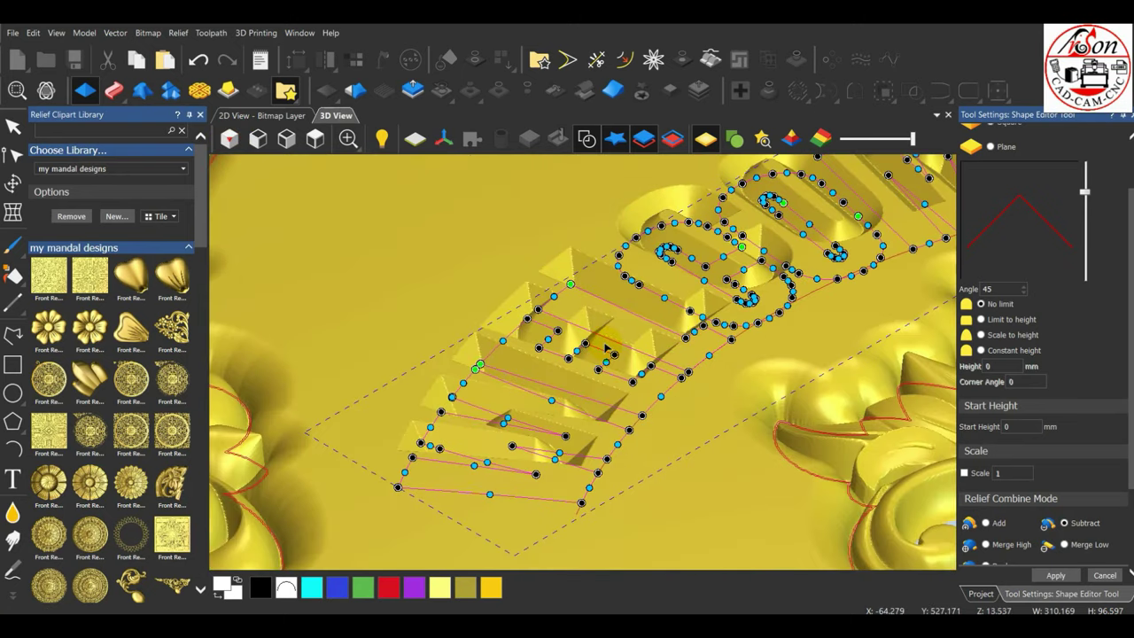
left_click_drag(740, 354, 737, 512)
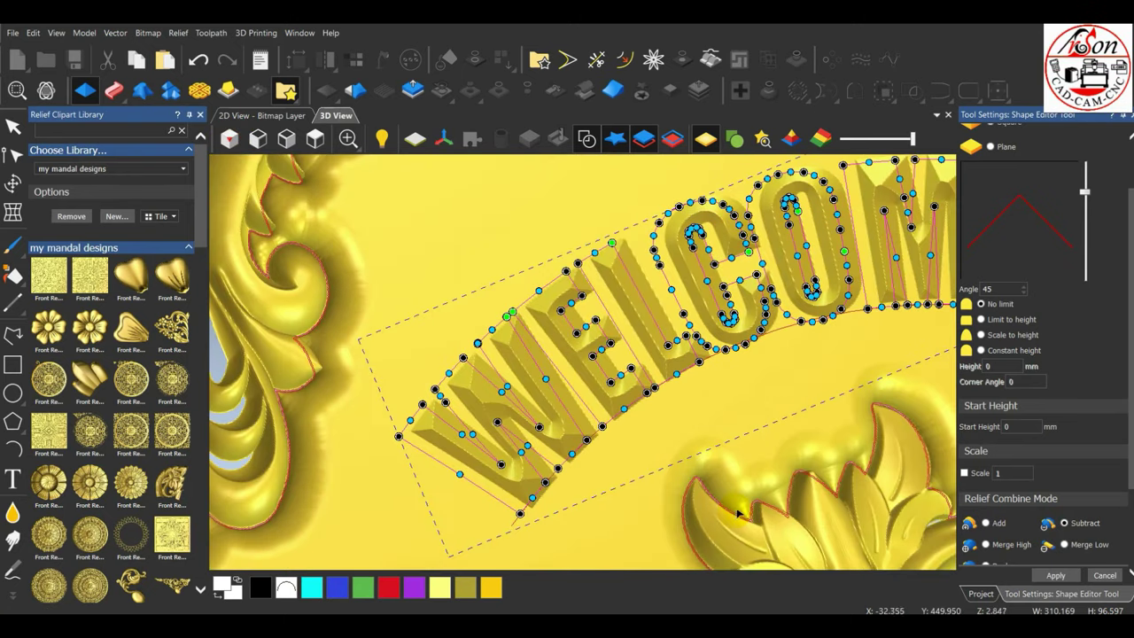
scroll(758, 436, "down", 3)
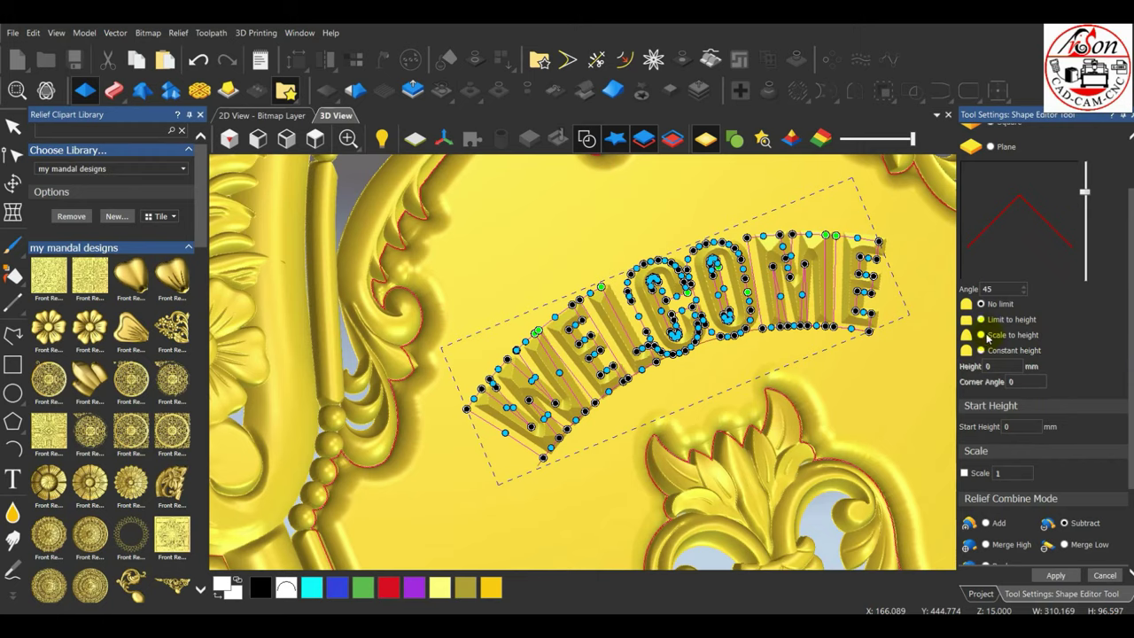
Limit the letter profile to a height, trying 5 mm and 3 mm, and try profile angles of 71 and 61 degrees
left_click(996, 366)
type("5")
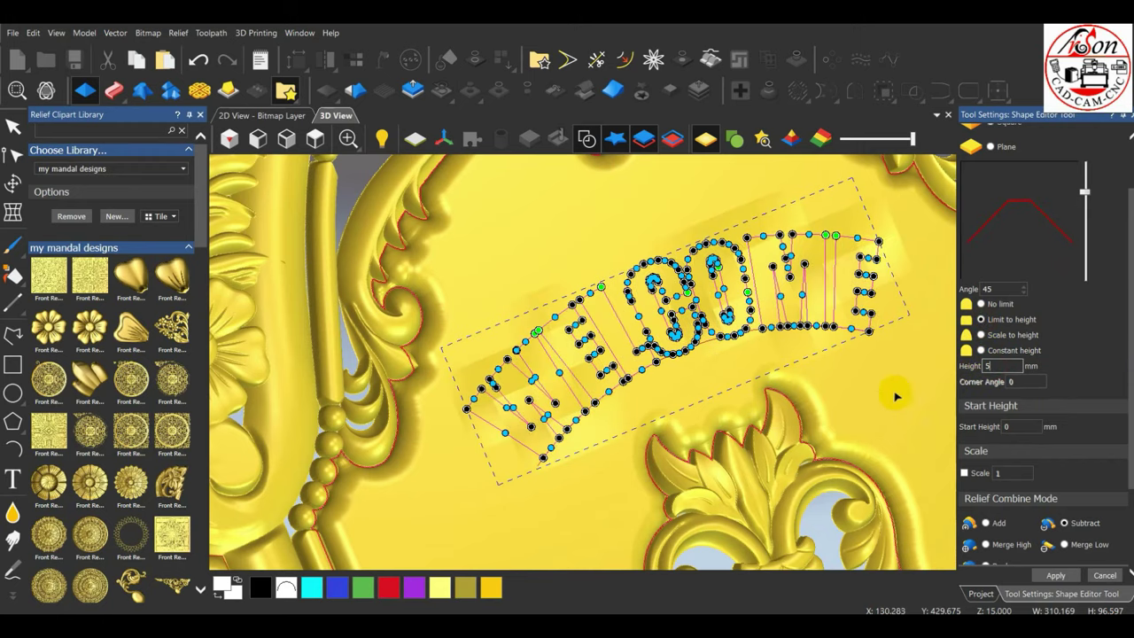
scroll(873, 291, "up", 2)
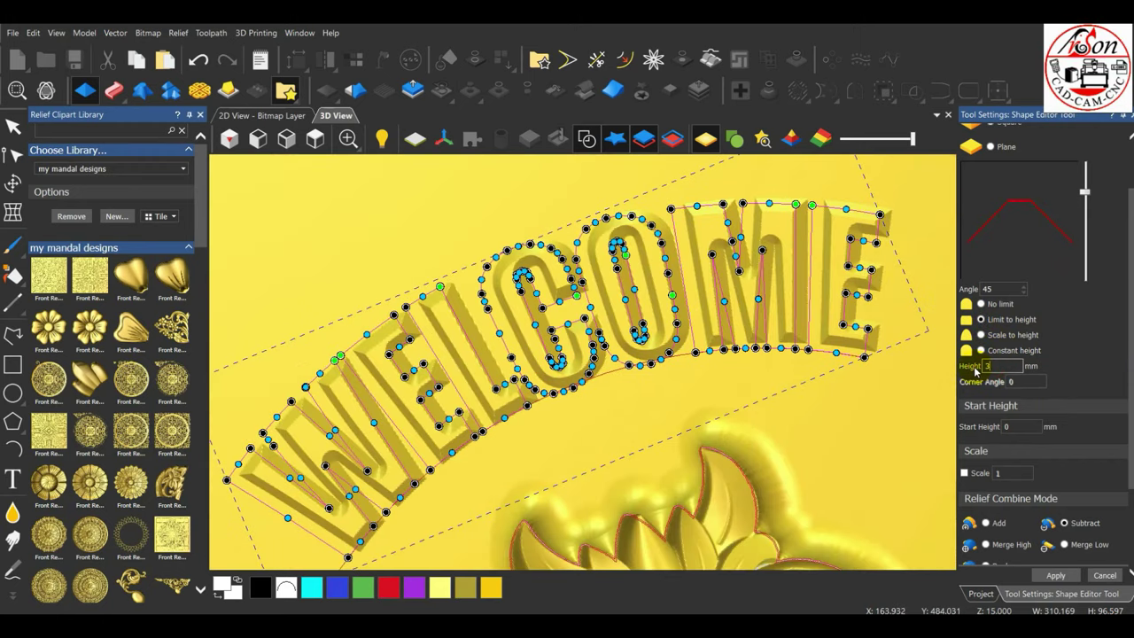
left_click_drag(1088, 185, 1089, 176)
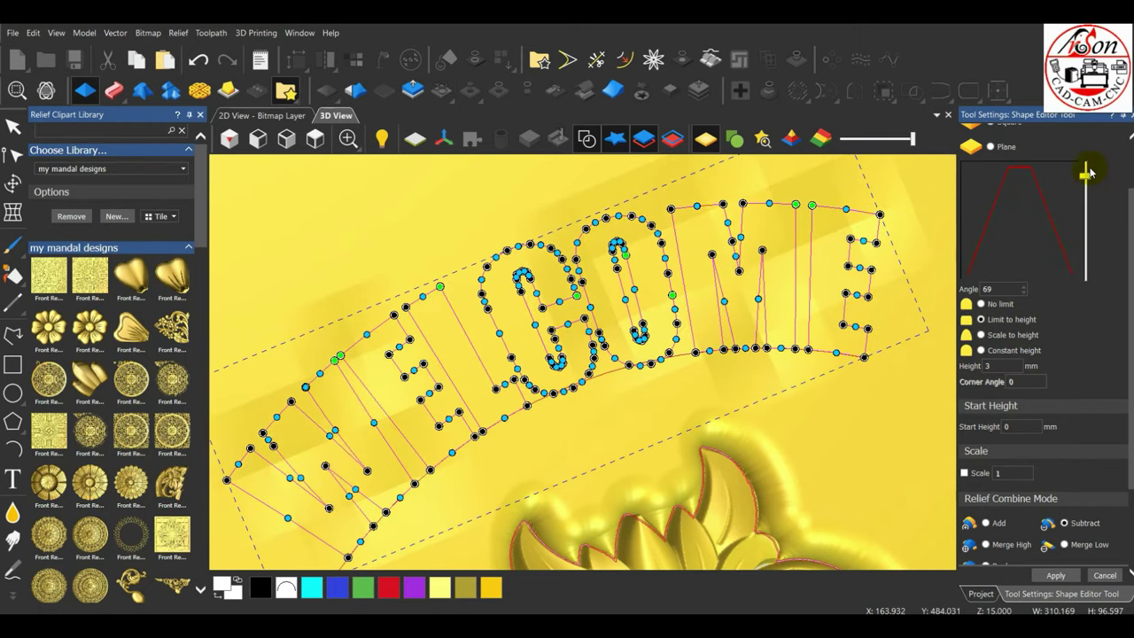
scroll(577, 392, "down", 5)
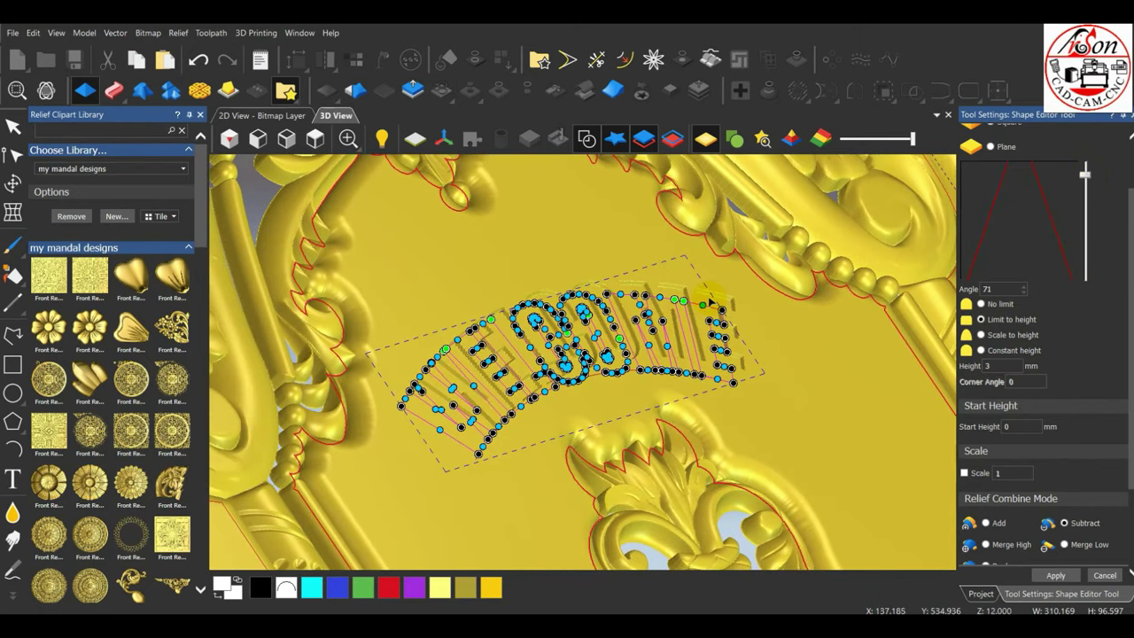
left_click_drag(1085, 175, 1086, 181)
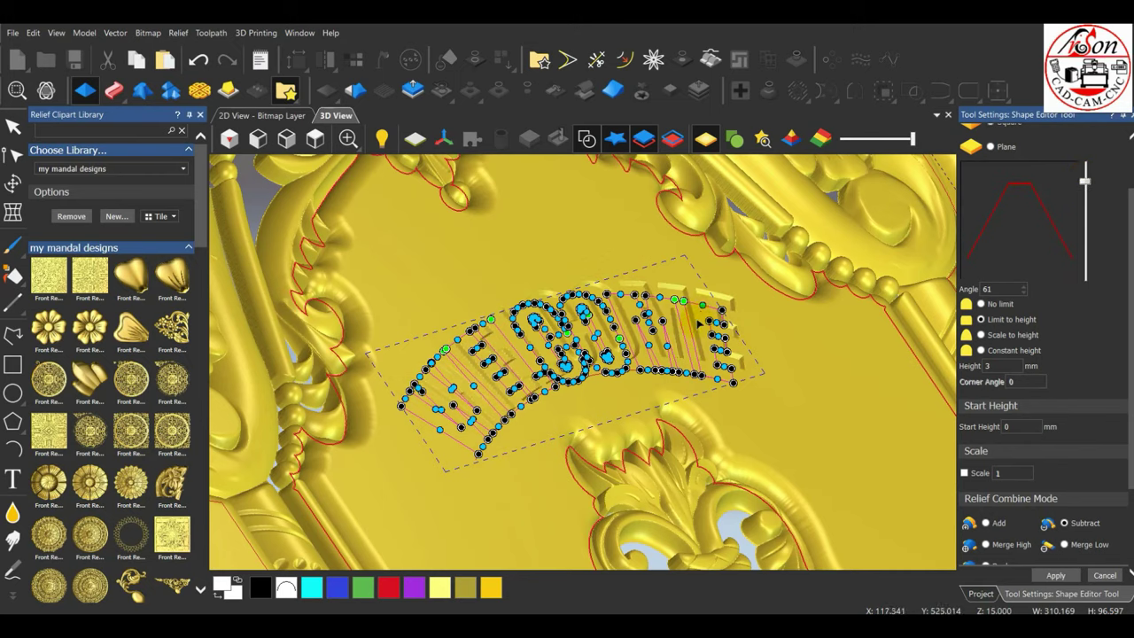
scroll(696, 322, "up", 3)
Set the letters' height limit to 5 mm and profile angle to 69 degrees, and apply the subtraction from the relief
type("5")
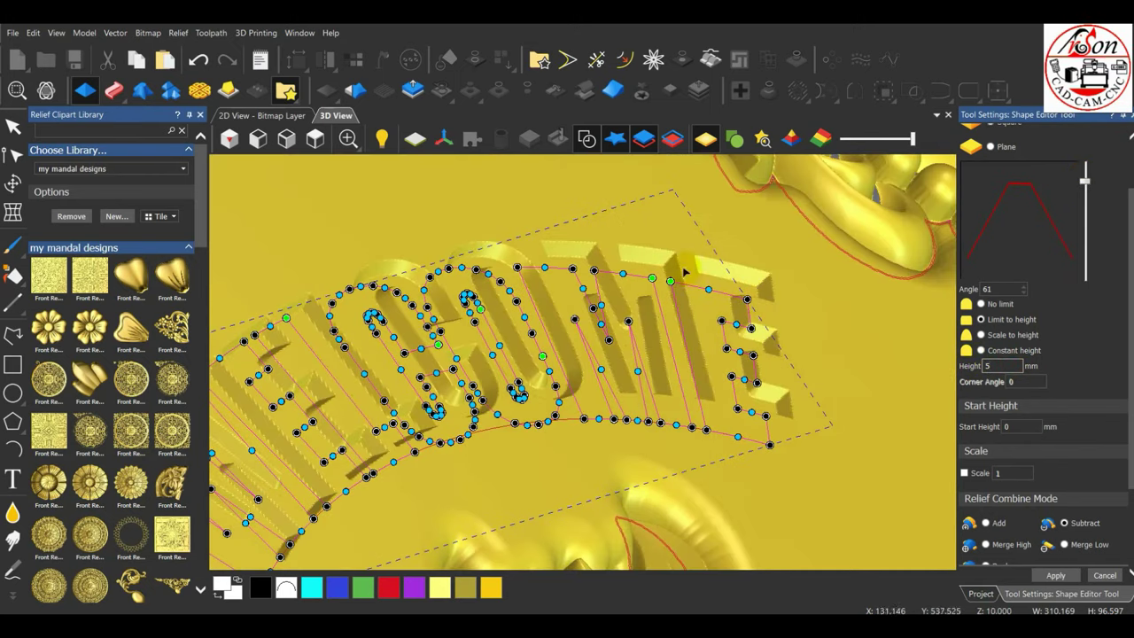
left_click(316, 138)
scroll(556, 350, "up", 10)
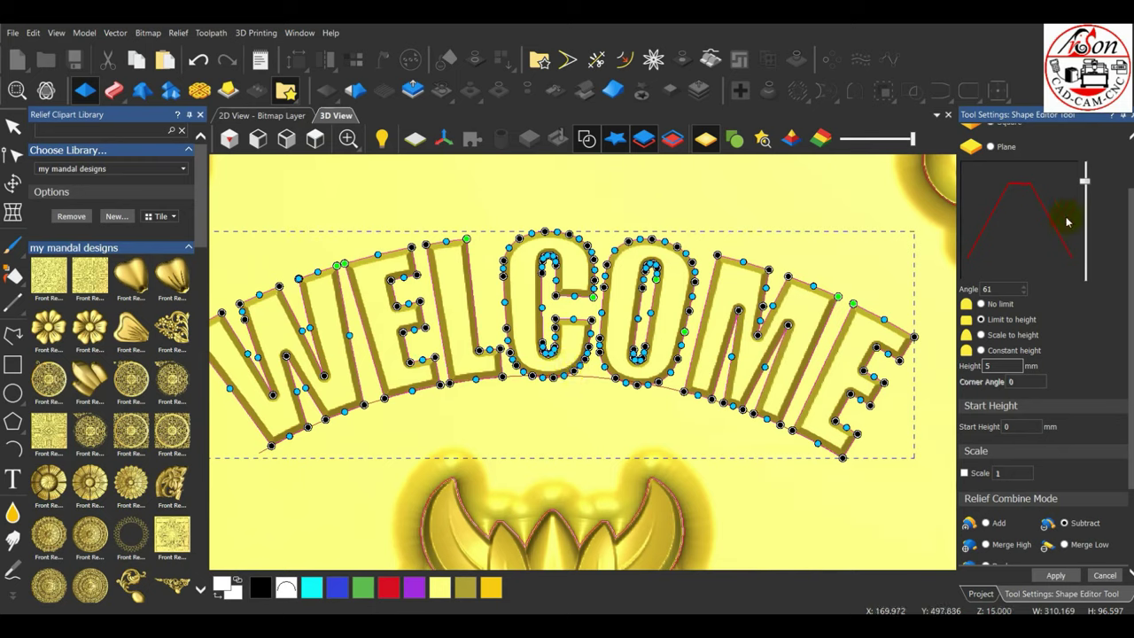
left_click_drag(1085, 181, 1084, 174)
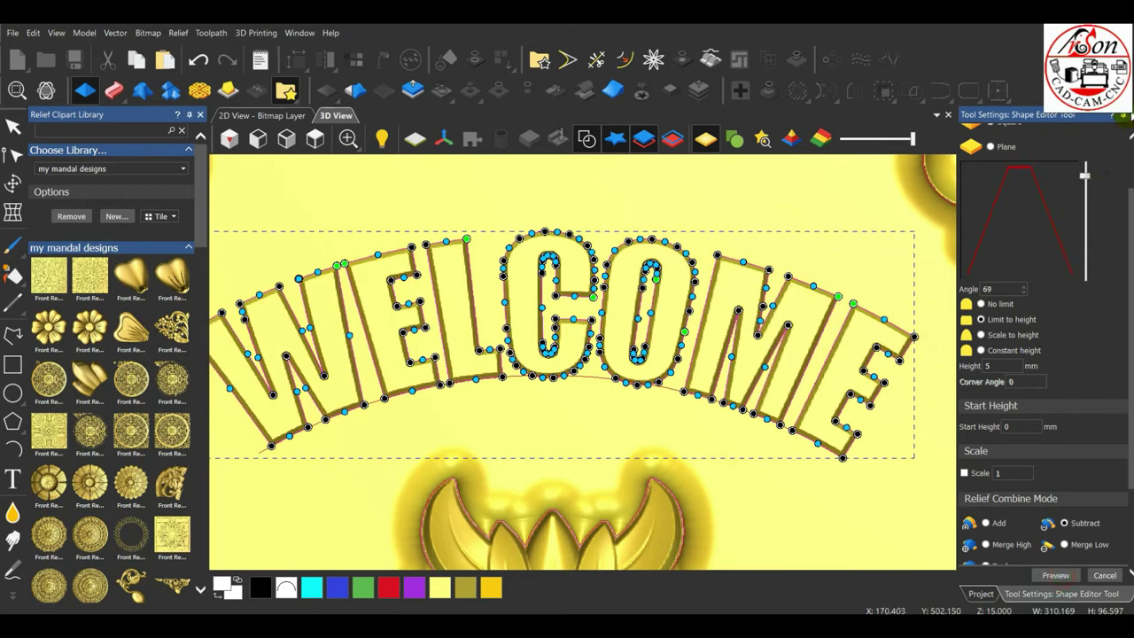
left_click(1130, 116)
Hide the vectors and inspect the engraved WELCOME lettering on the door panel relief
left_click(586, 139)
scroll(651, 309, "down", 5)
left_click_drag(653, 309, 869, 275)
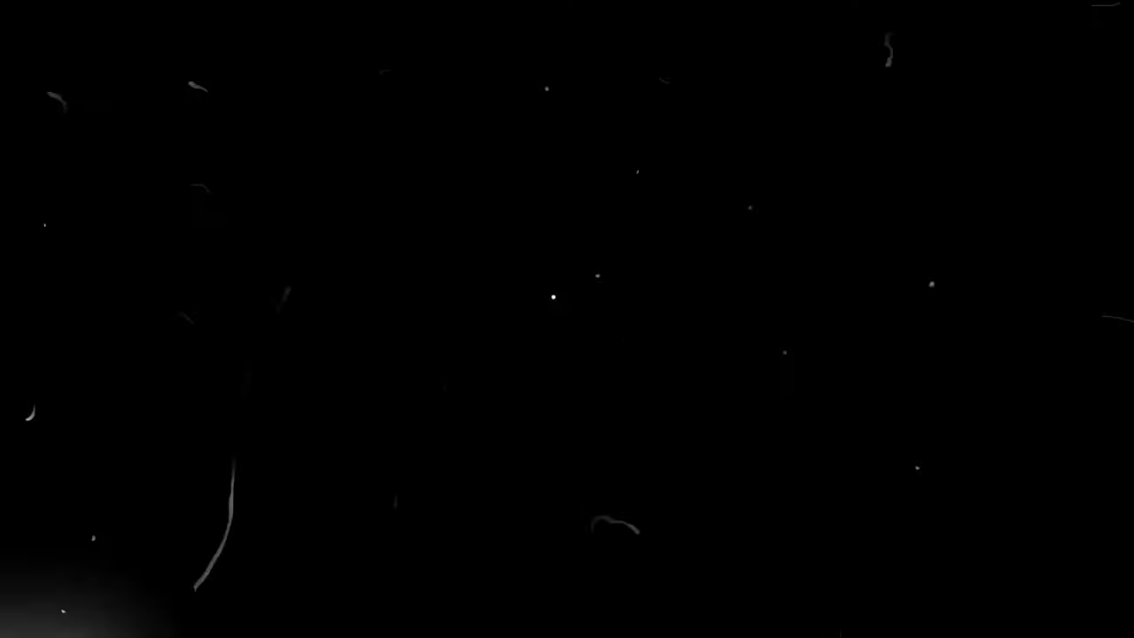